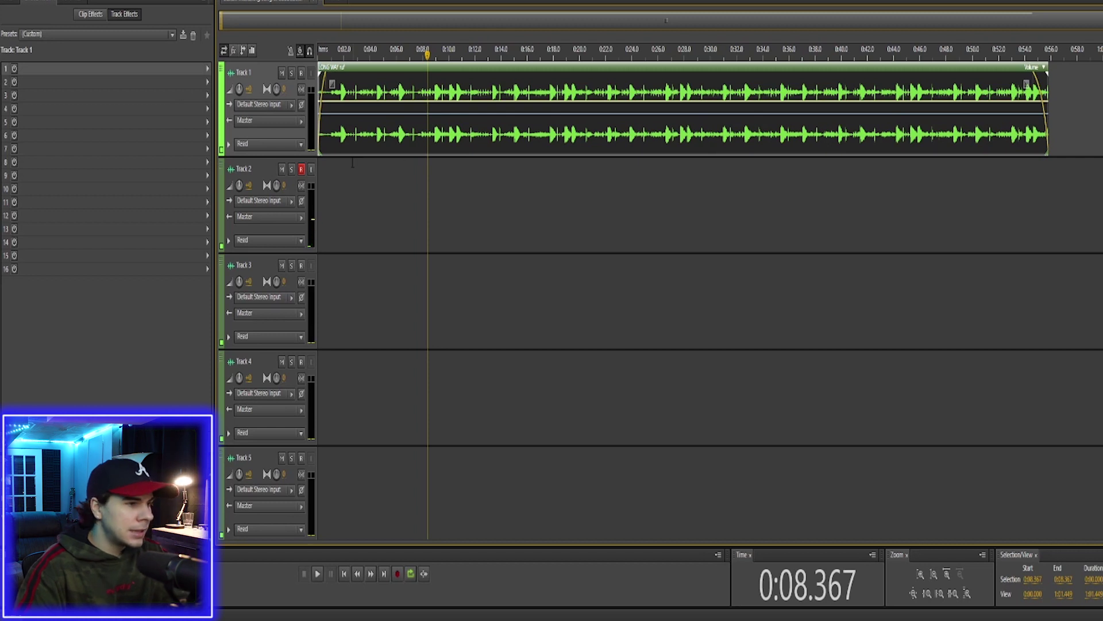
# - Move the playhead near the start of the song on Track 1
pyautogui.click(359, 207)
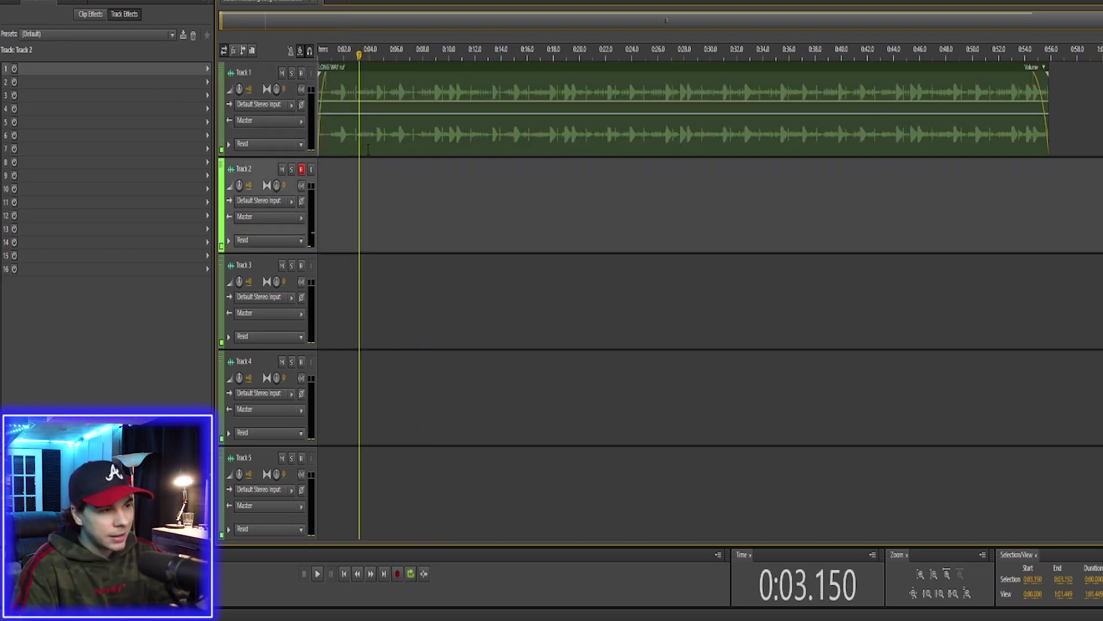
# - Play the intro from 2 s and from 5 s, then park the playhead near 6.3 seconds
pyautogui.click(345, 167)
pyautogui.press('space')
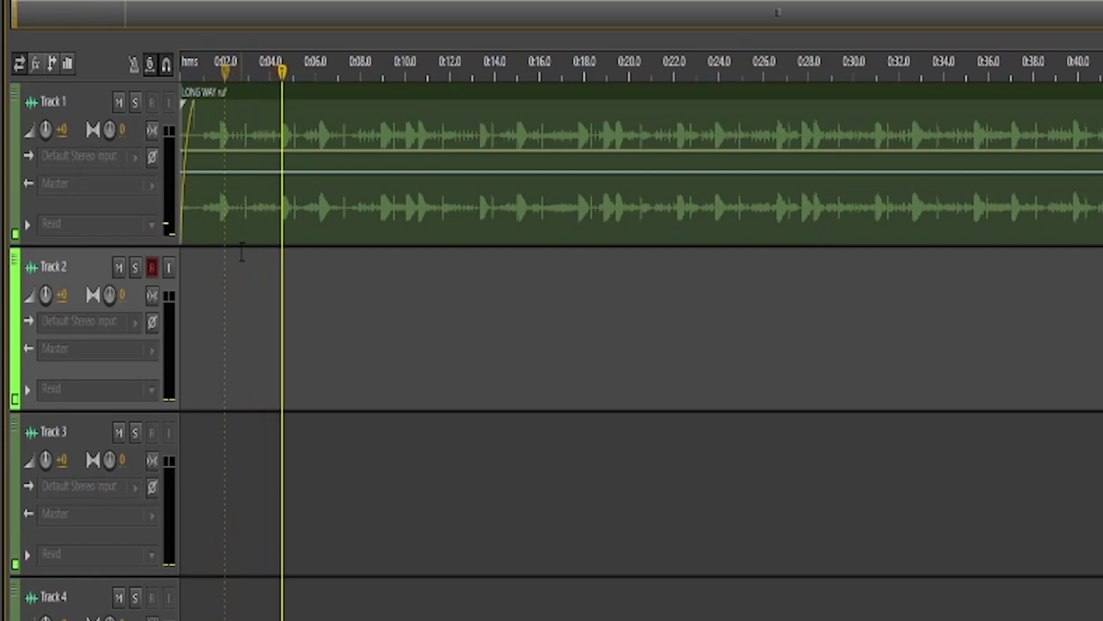
pyautogui.press('space')
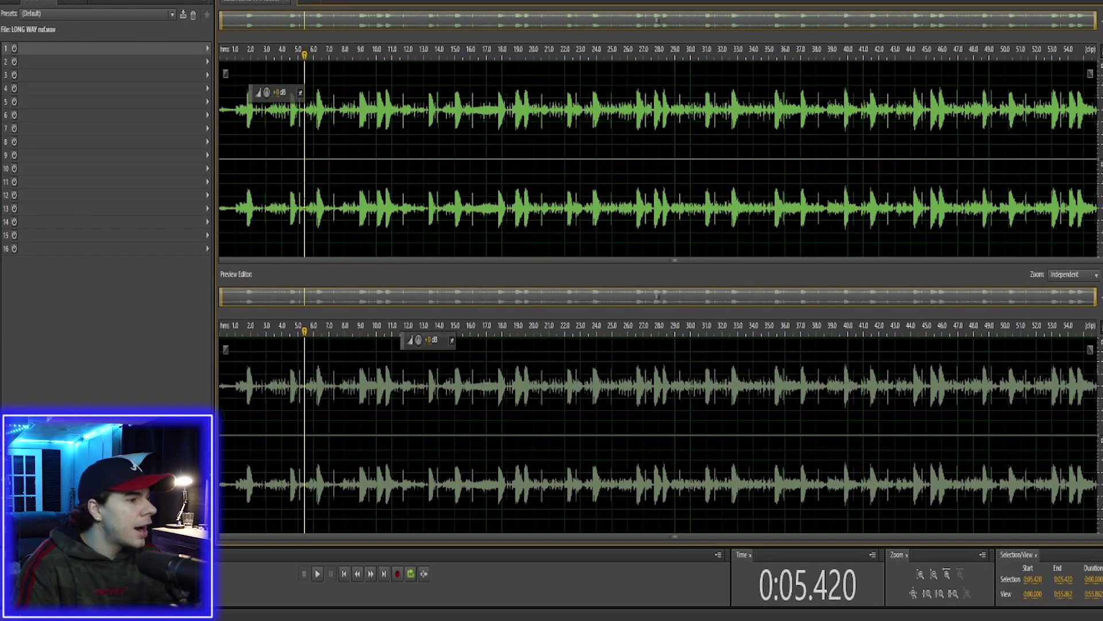
pyautogui.click(298, 143)
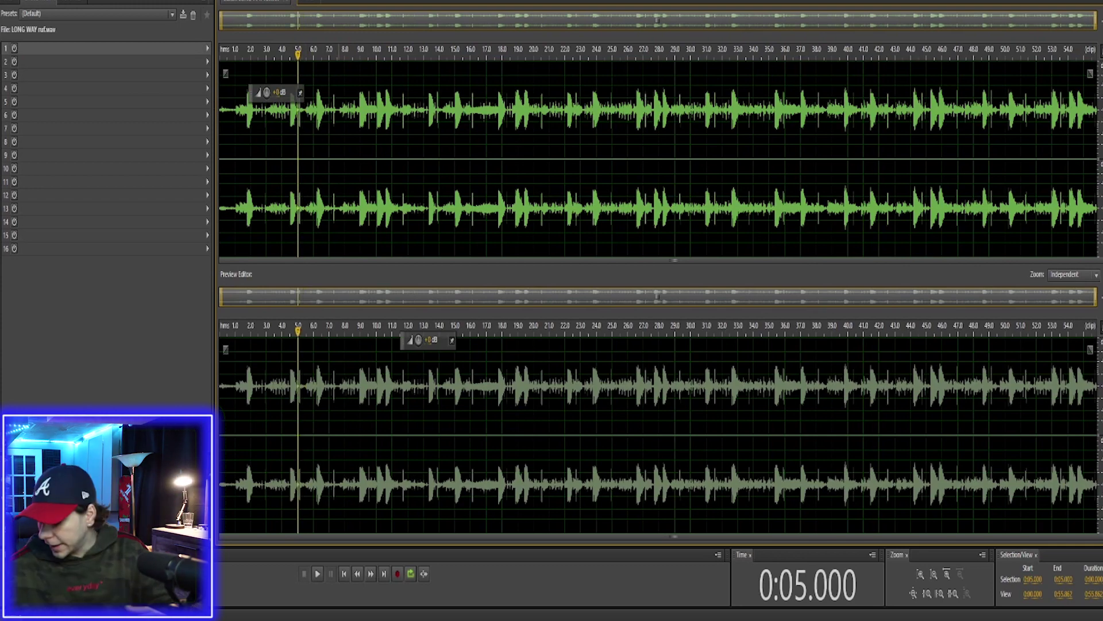
pyautogui.press('space')
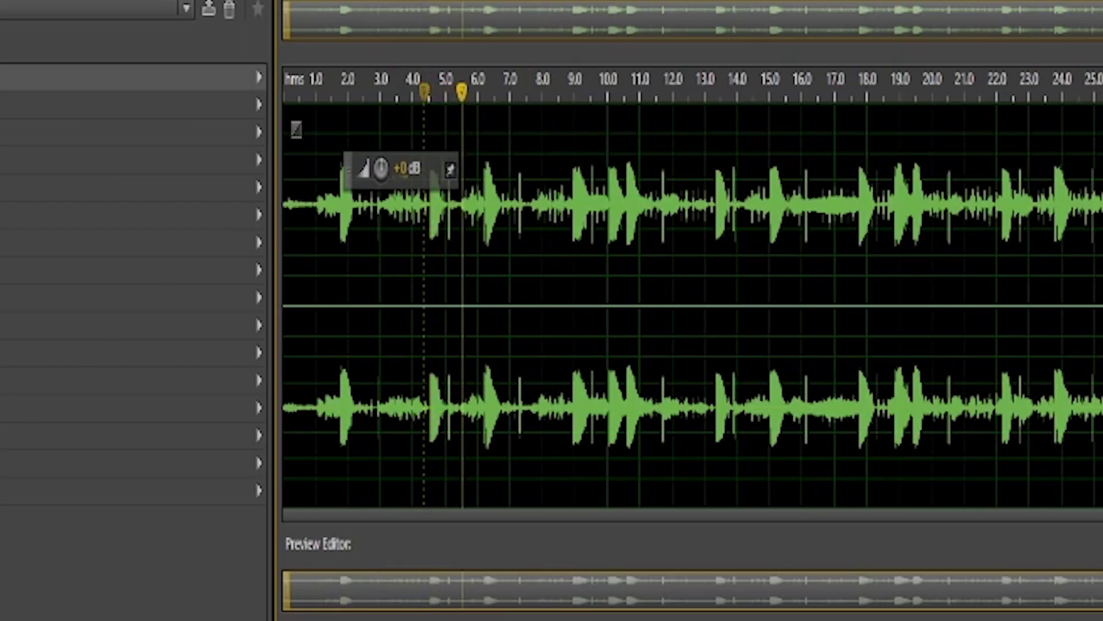
pyautogui.press('space')
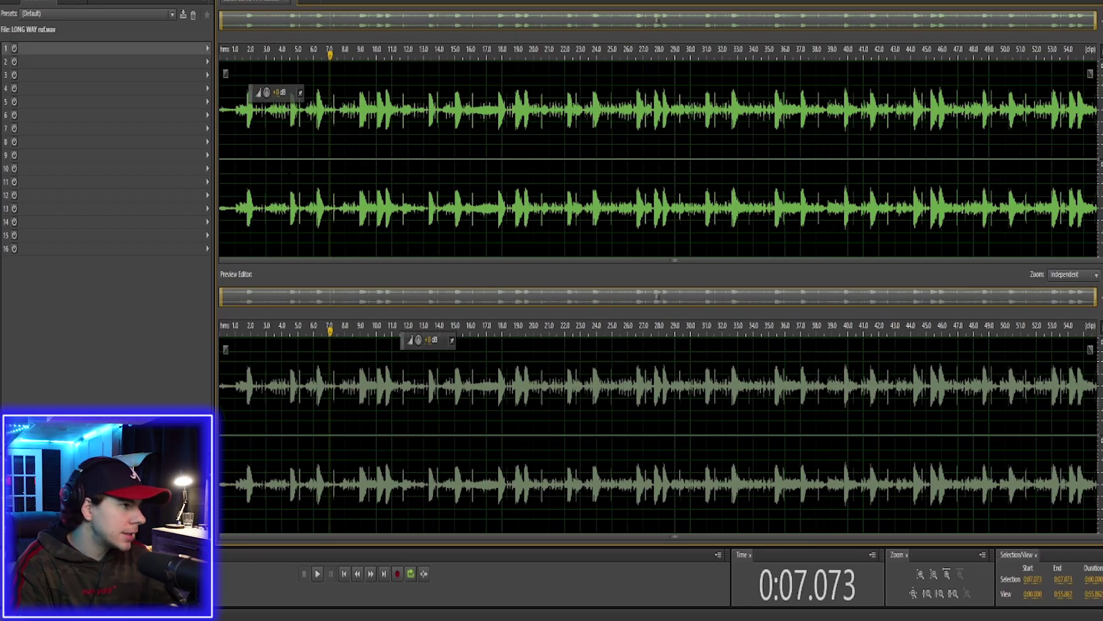
pyautogui.click(313, 172)
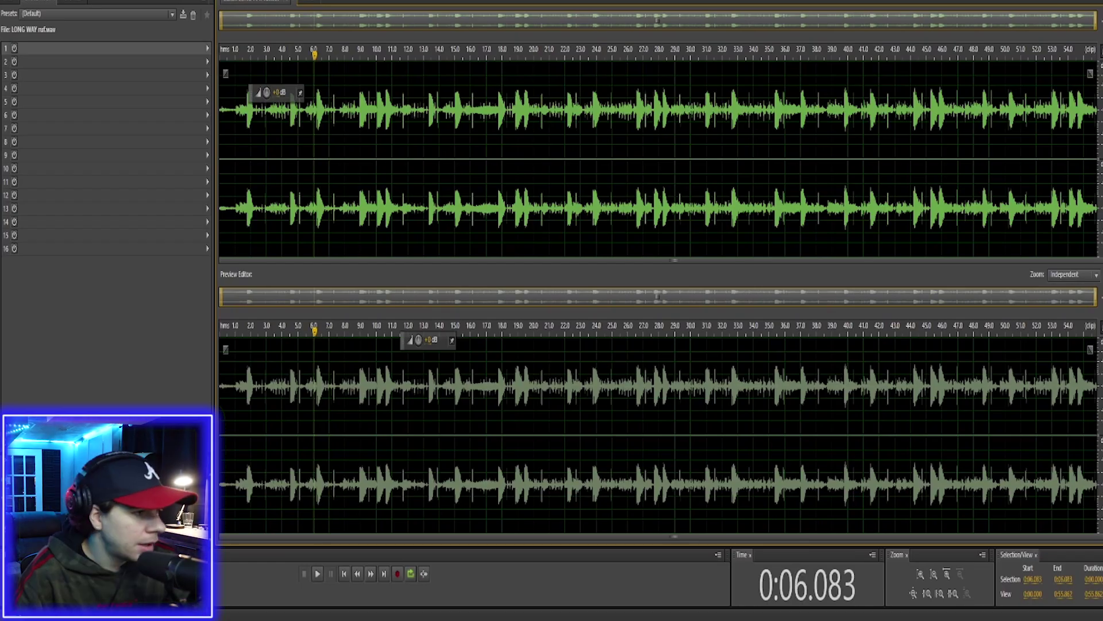
pyautogui.click(316, 172)
# - Zoom into the first ten seconds and play from about 5.5 and 4.7 seconds
pyautogui.moveTo(1095, 22); pyautogui.dragTo(435, 26)
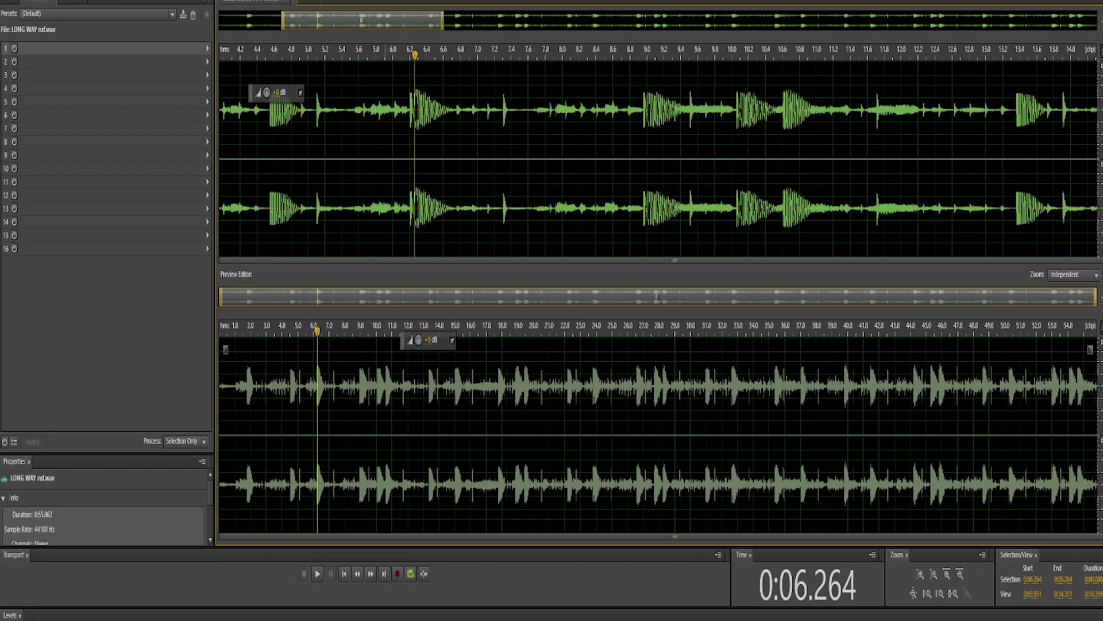
pyautogui.click(352, 144)
pyautogui.press('space')
pyautogui.click(279, 144)
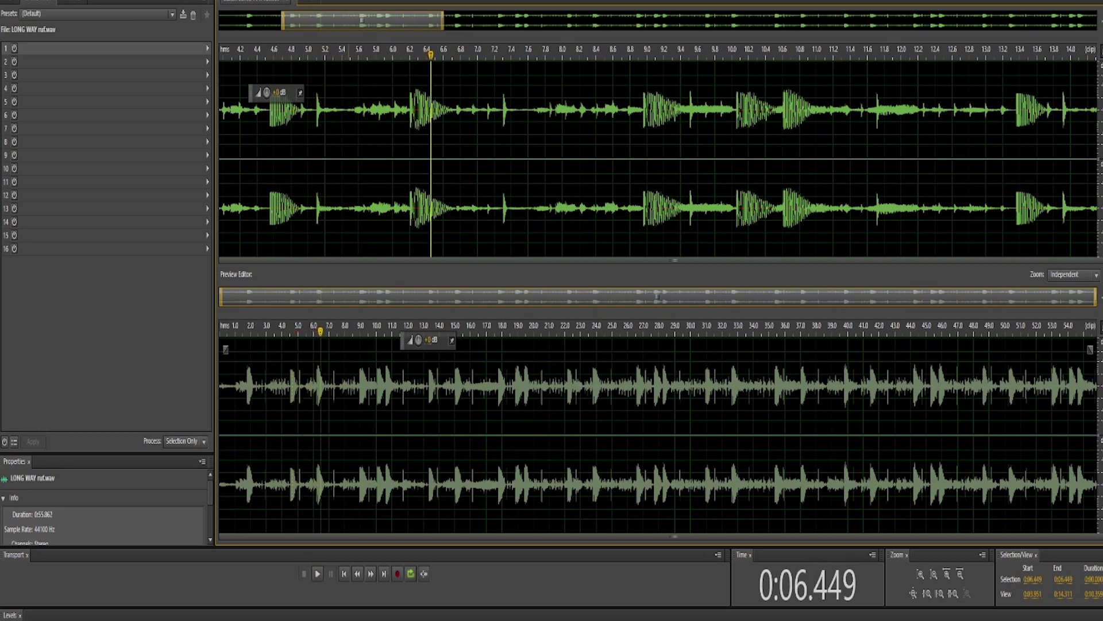
# - Loop-select 5.48–6.0 seconds and bring up the Noise Reduction / Restoration effects
pyautogui.moveTo(349, 144); pyautogui.dragTo(409, 144)
pyautogui.press('space')
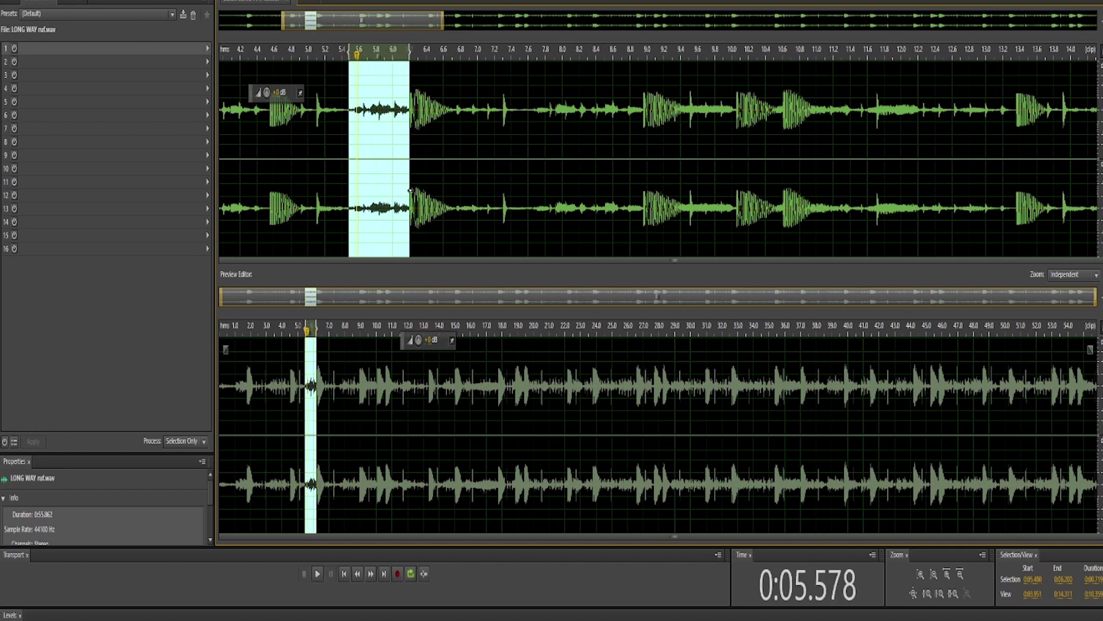
pyautogui.moveTo(411, 190); pyautogui.dragTo(394, 191)
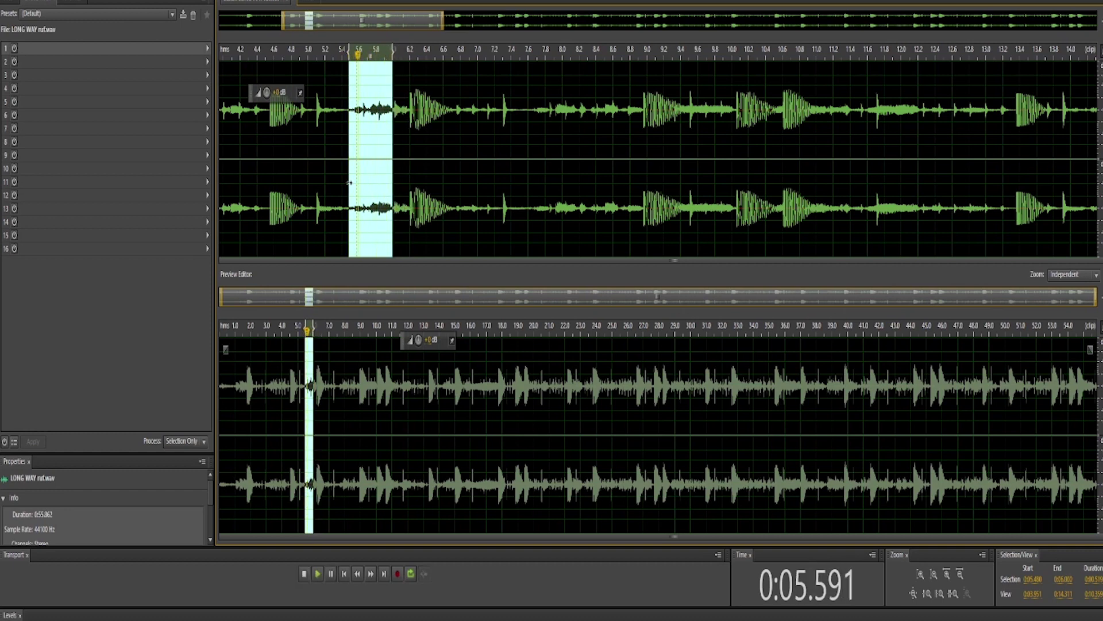
pyautogui.press('space')
pyautogui.click(207, 49)
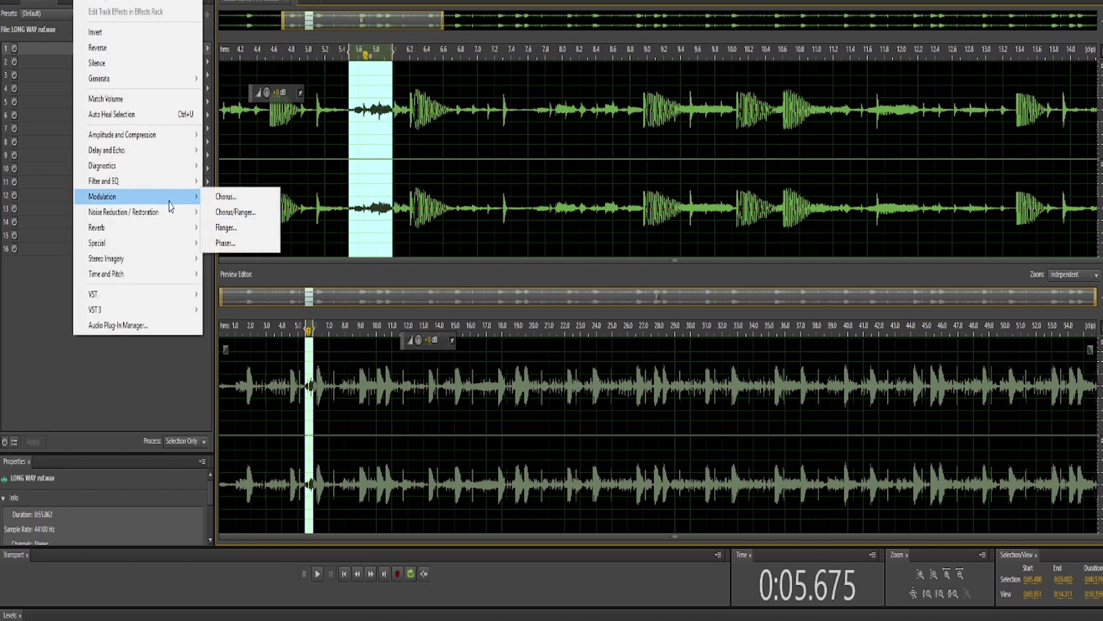
pyautogui.moveTo(147, 213)
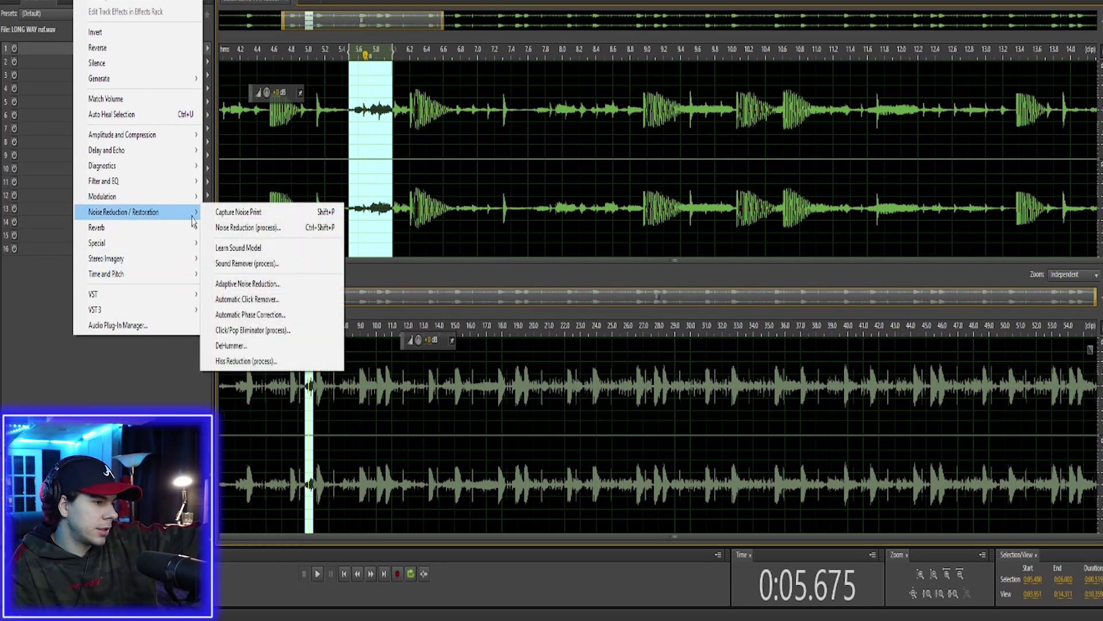
# - Preview and apply Automatic Click Remover at Heavy Reduction, then play from 5.2 seconds
pyautogui.click(280, 299)
pyautogui.click(321, 264)
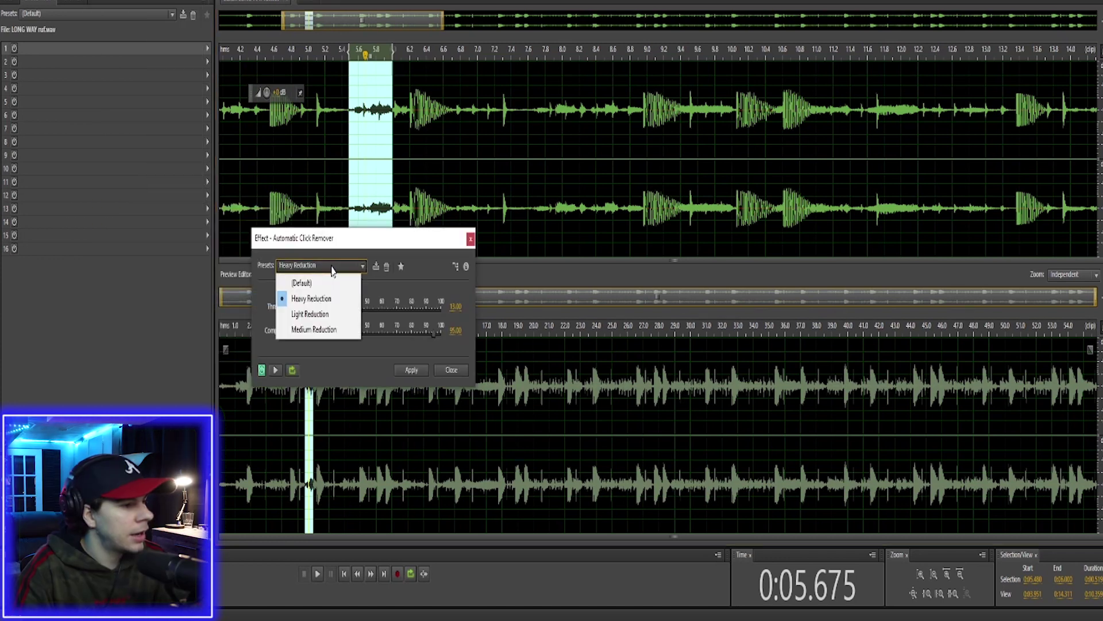
pyautogui.click(330, 301)
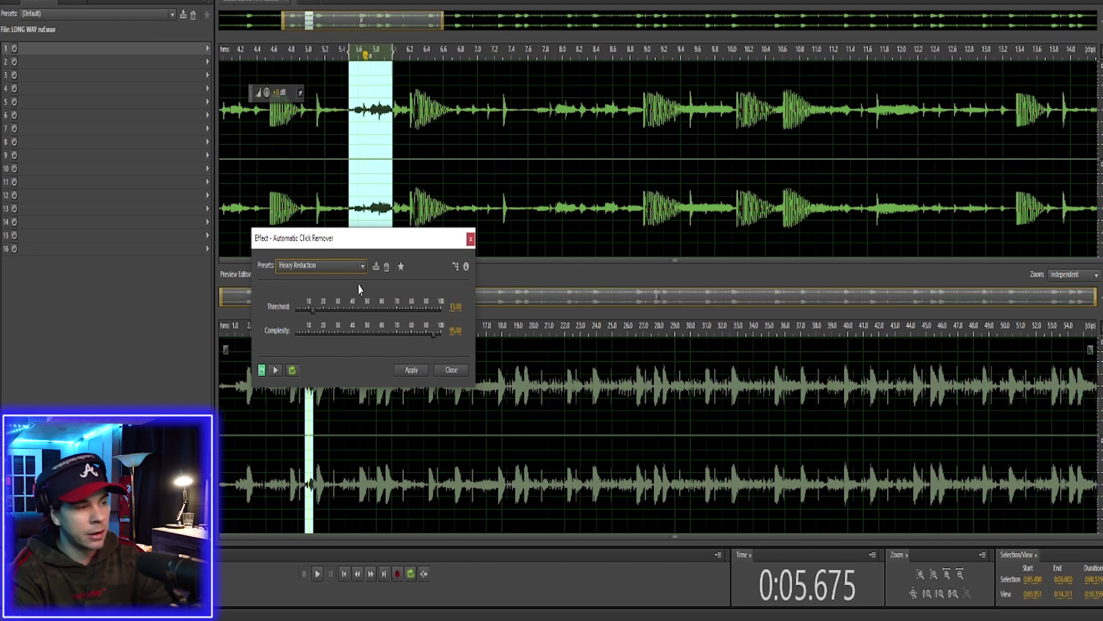
pyautogui.press('space')
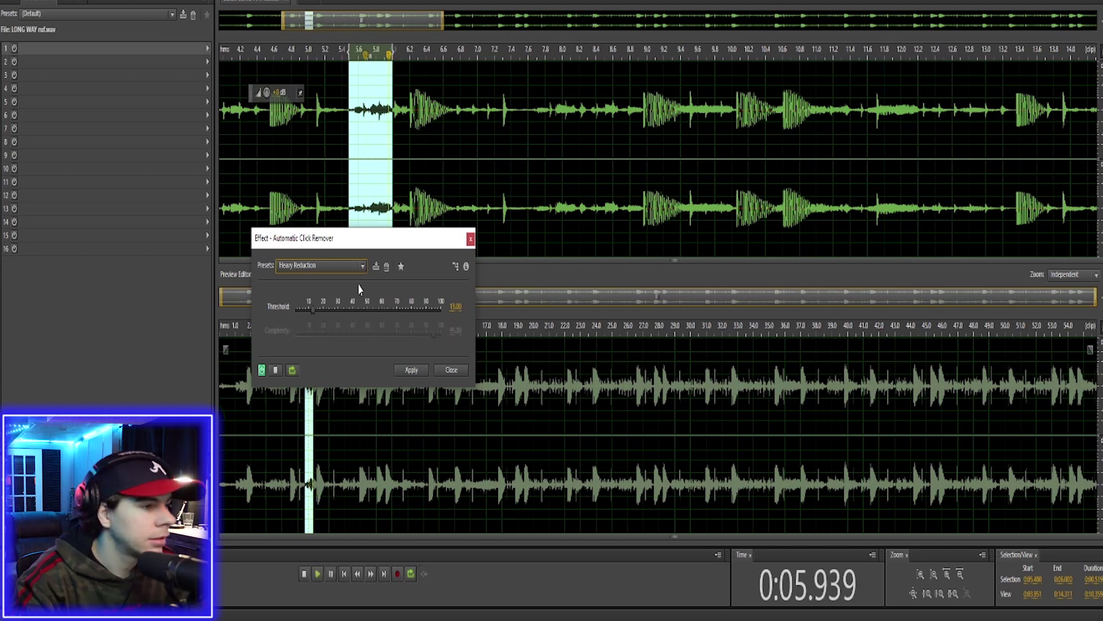
pyautogui.click(412, 370)
pyautogui.click(302, 402)
pyautogui.press('space')
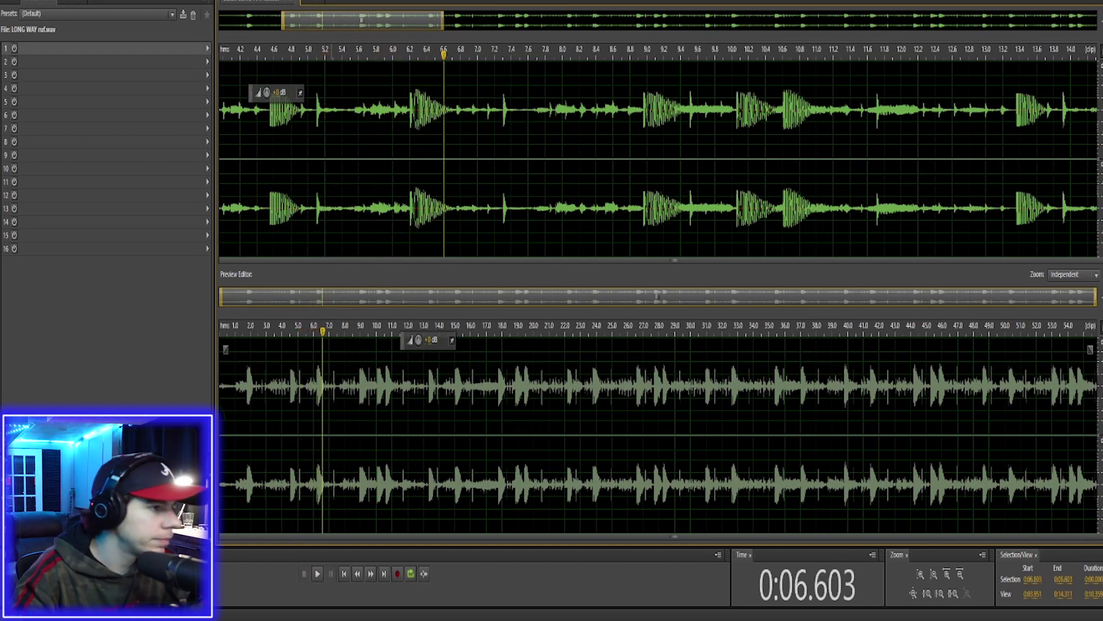
# - Replay the cleaned passage from 5.1 seconds and zoom out to nearly the whole song
pyautogui.press('space')
pyautogui.press('space')
pyautogui.press('space')
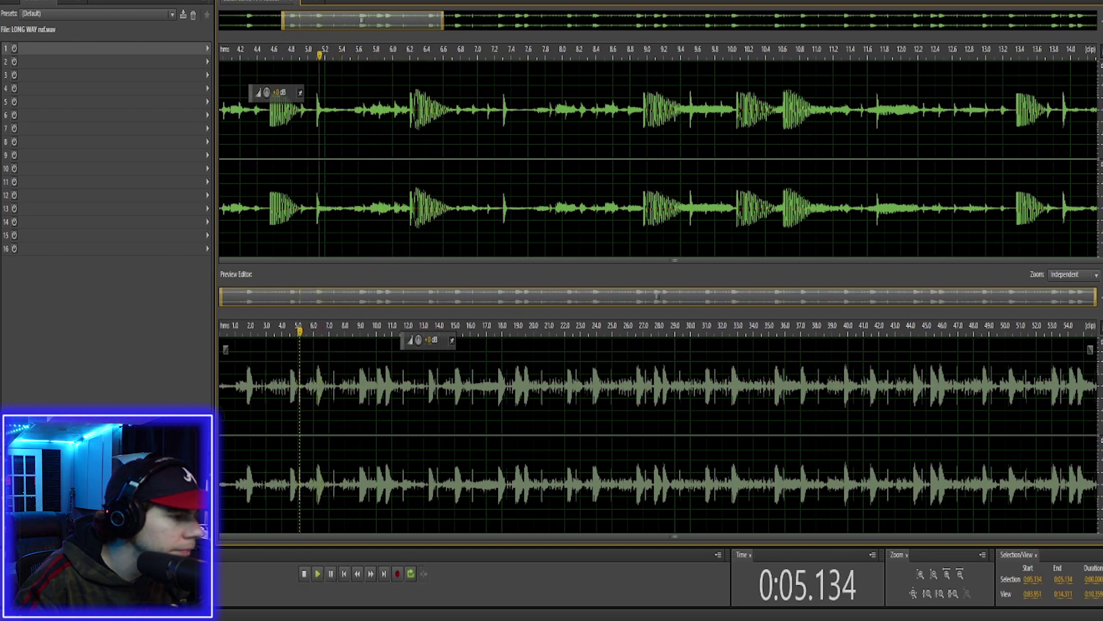
pyautogui.press('space')
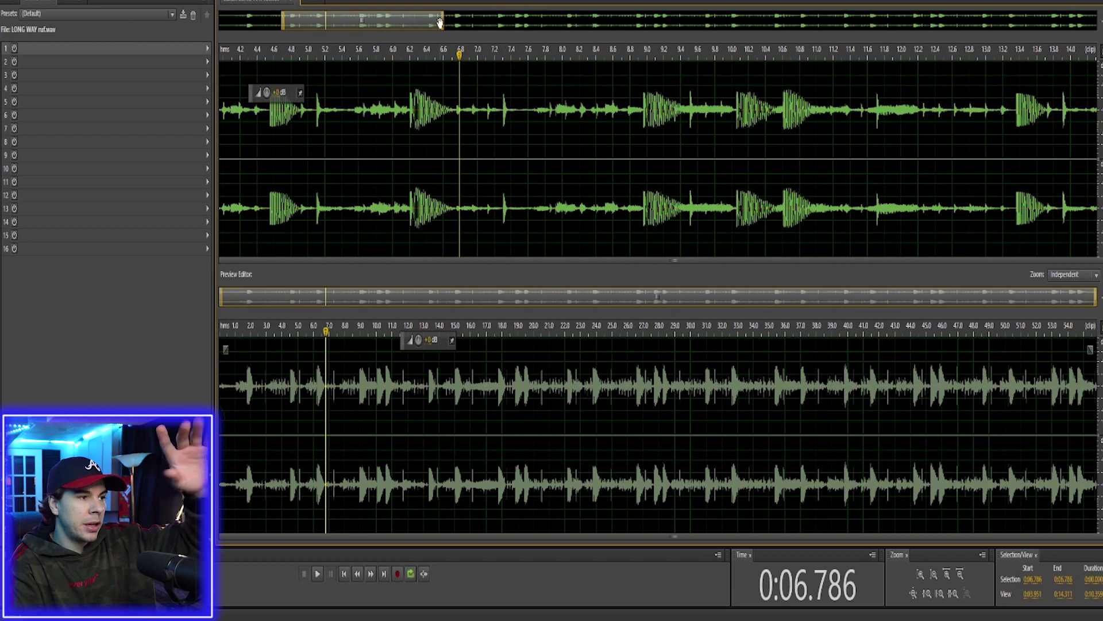
pyautogui.moveTo(442, 21); pyautogui.dragTo(1039, 72)
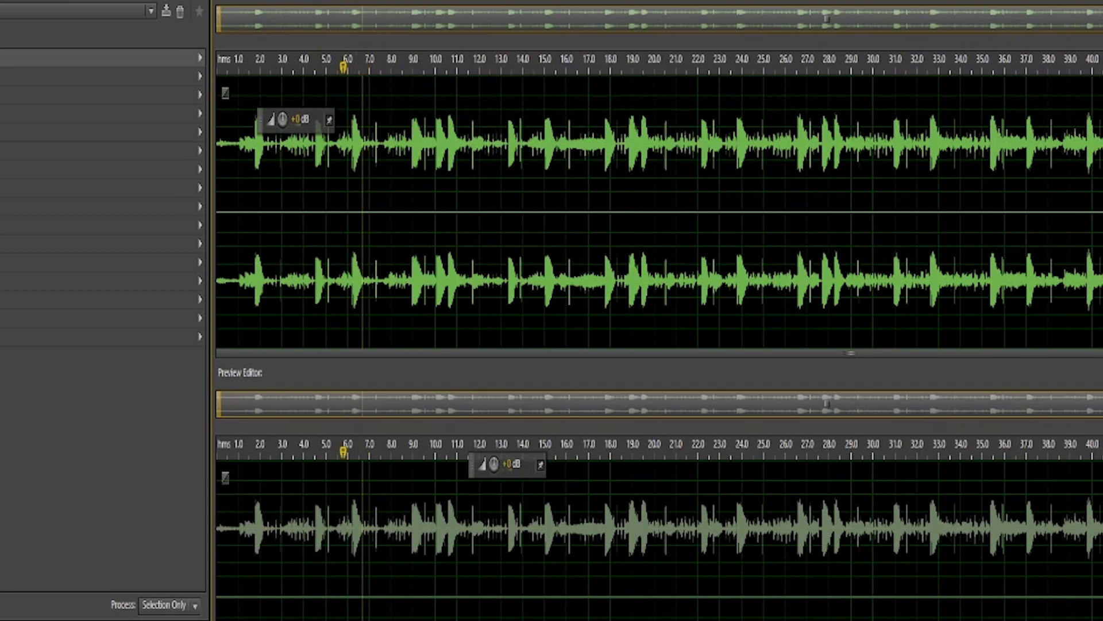
# - Select about 6–9.8 seconds and raise band 3's gain in Track 1's Track EQ
pyautogui.moveTo(344, 236); pyautogui.dragTo(424, 236)
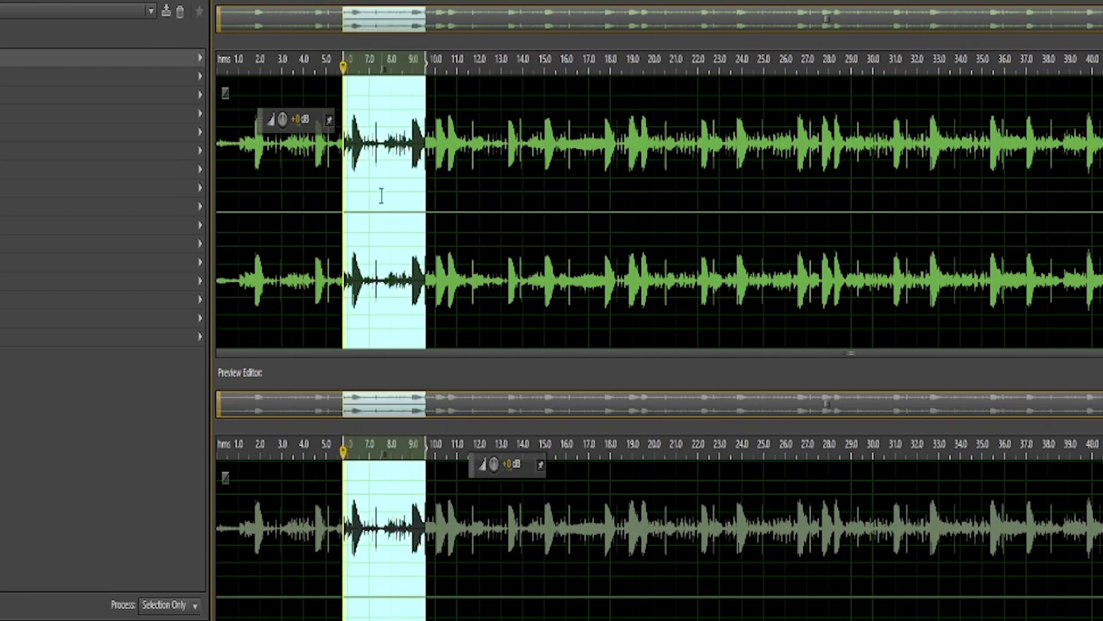
pyautogui.click(200, 281)
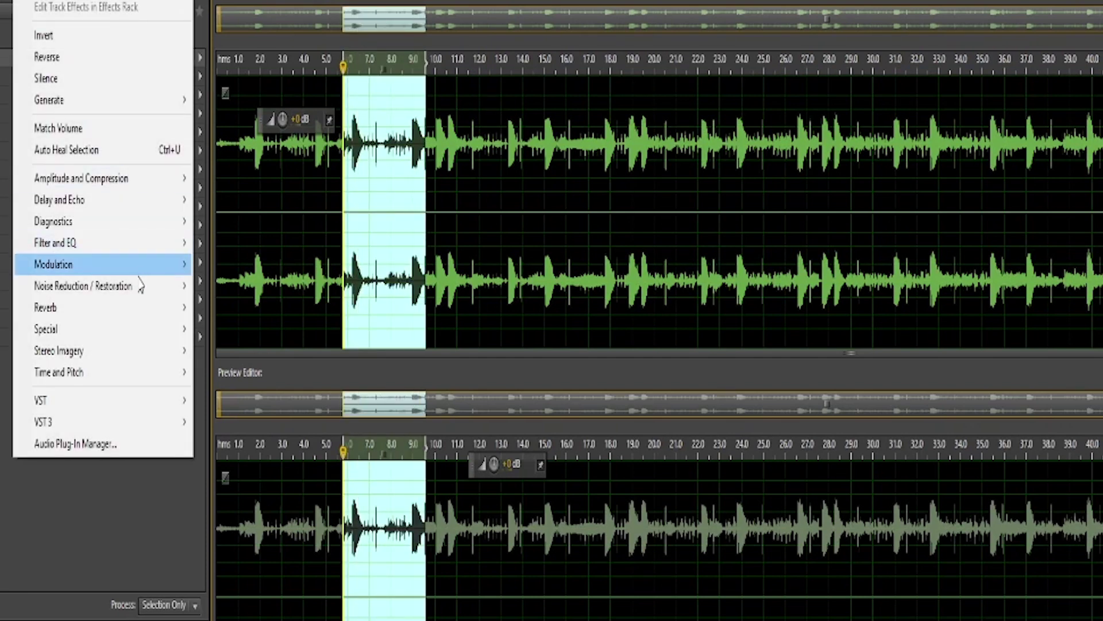
pyautogui.moveTo(179, 285)
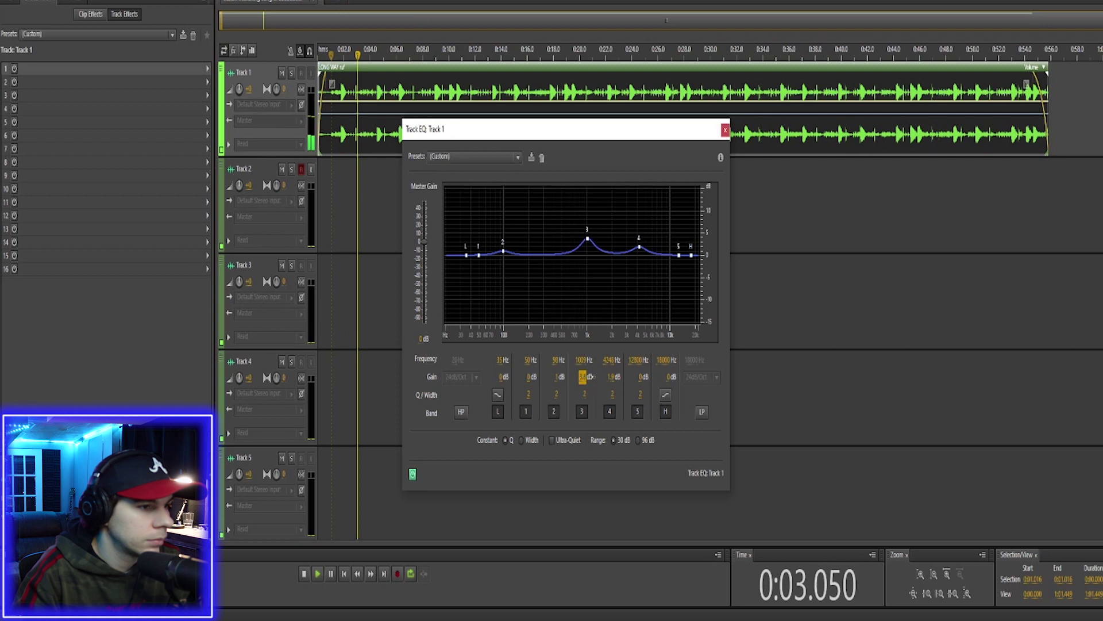
pyautogui.moveTo(582, 377); pyautogui.dragTo(620, 382)
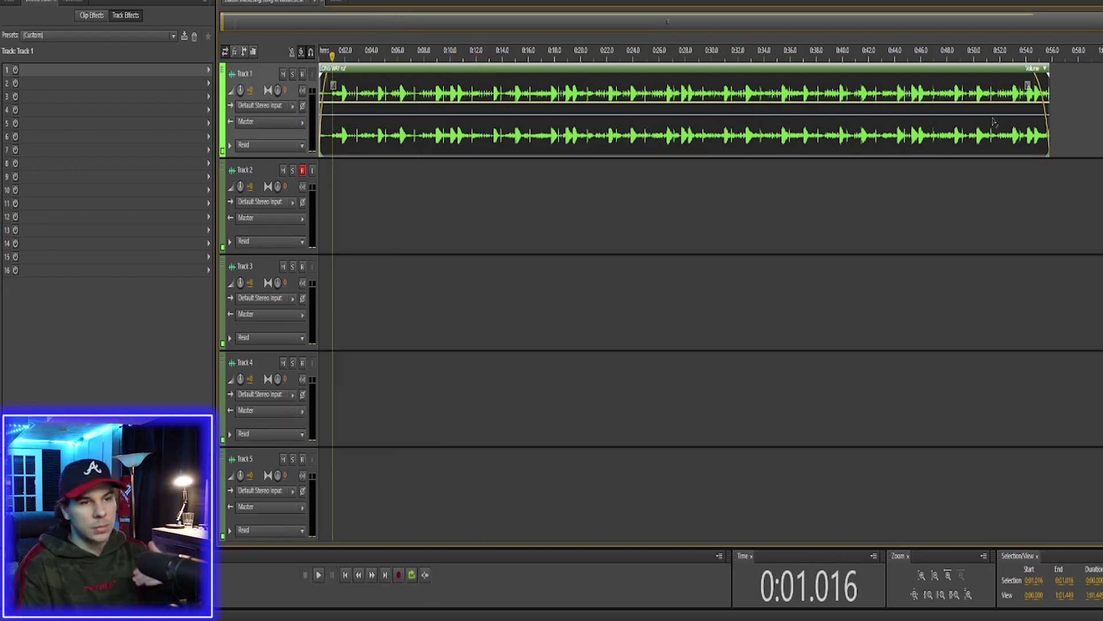
pyautogui.click(343, 1)
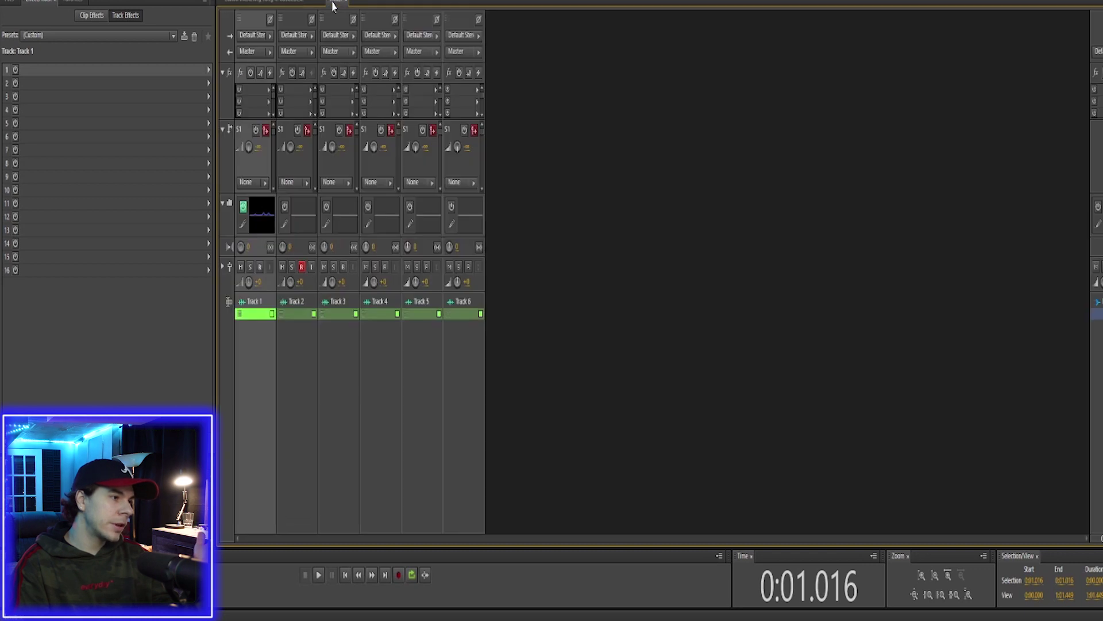
pyautogui.click(243, 224)
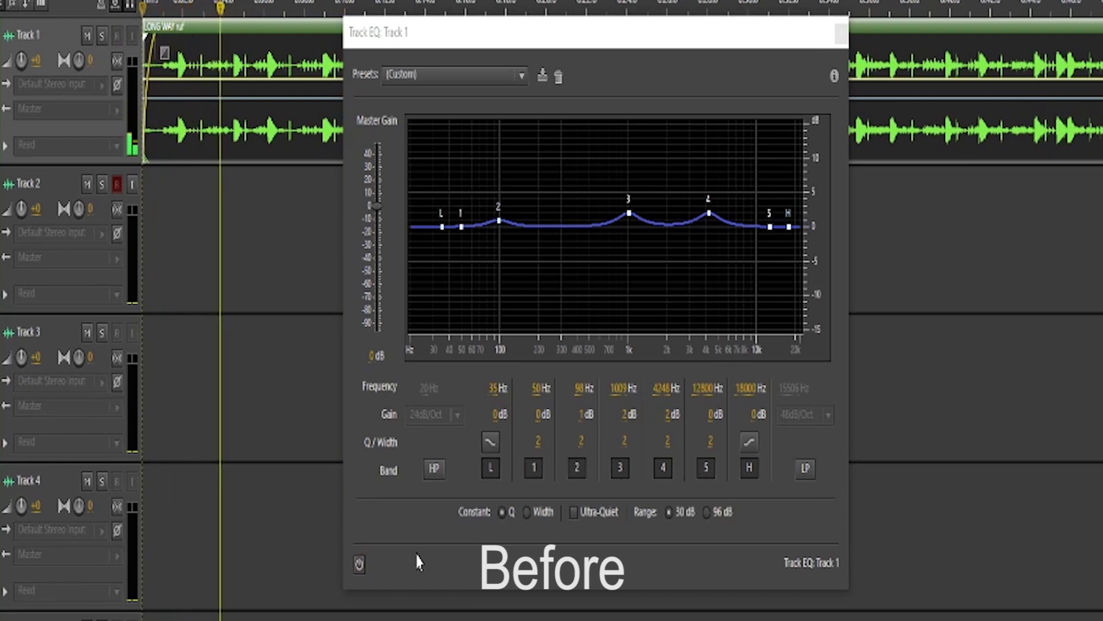
pyautogui.click(360, 564)
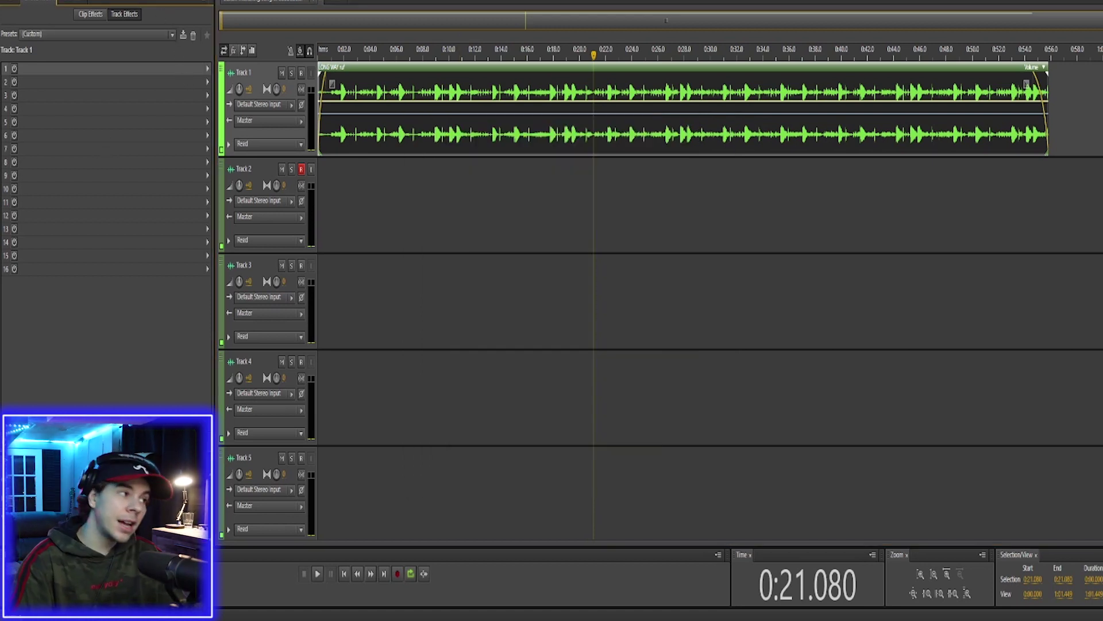
# - Put Dynamics Processing with the Stereo Rock Mix preset in Track 1's slot 1 and play the song
pyautogui.click(208, 68)
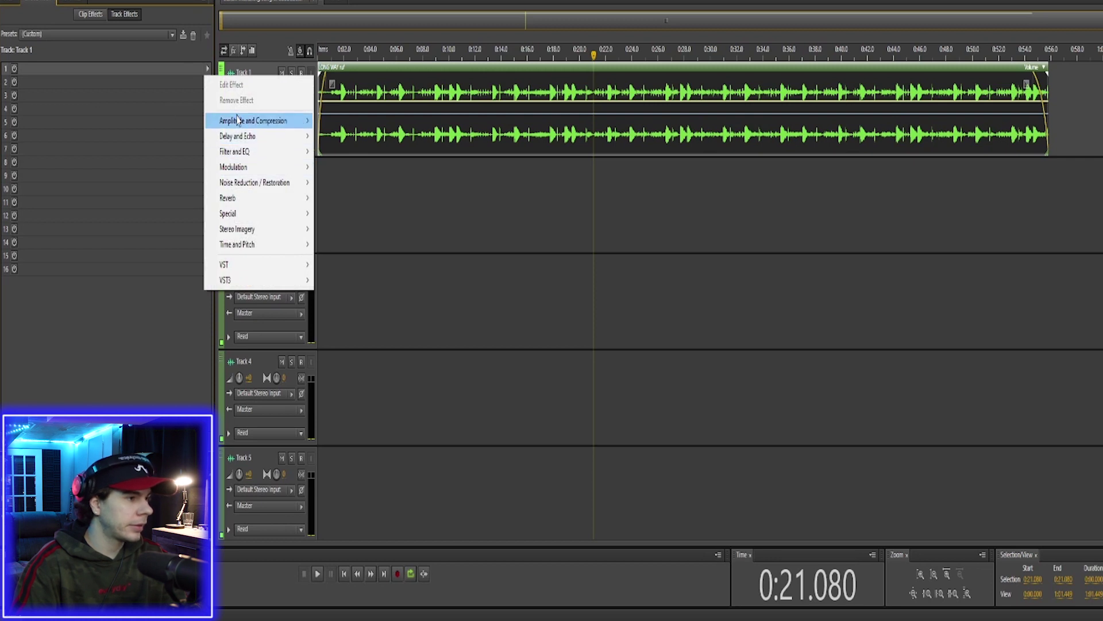
pyautogui.moveTo(236, 120)
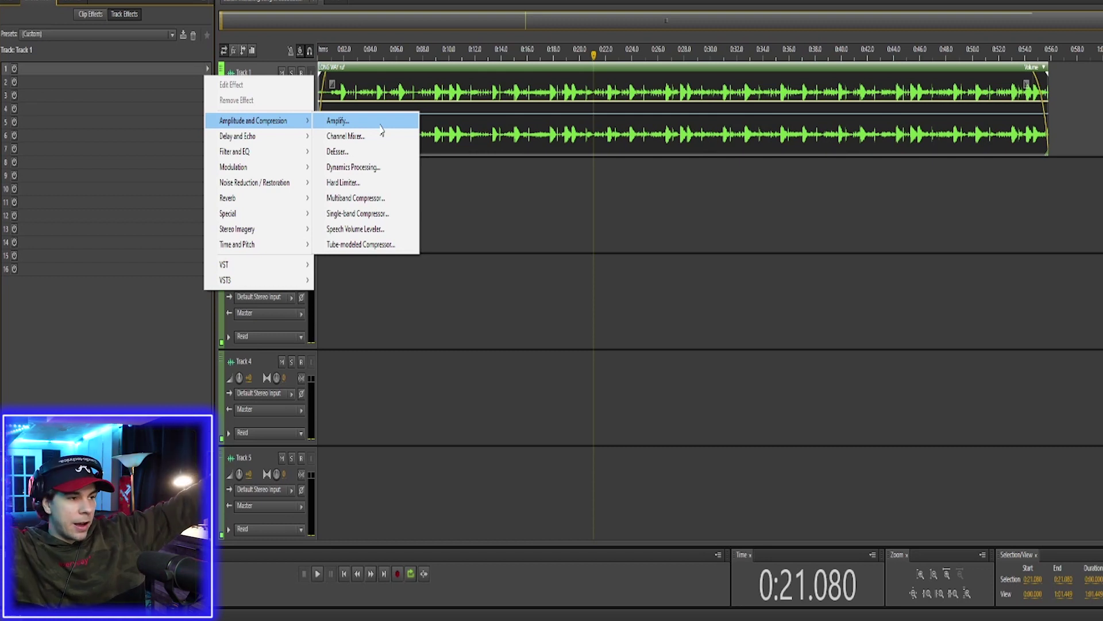
pyautogui.click(378, 167)
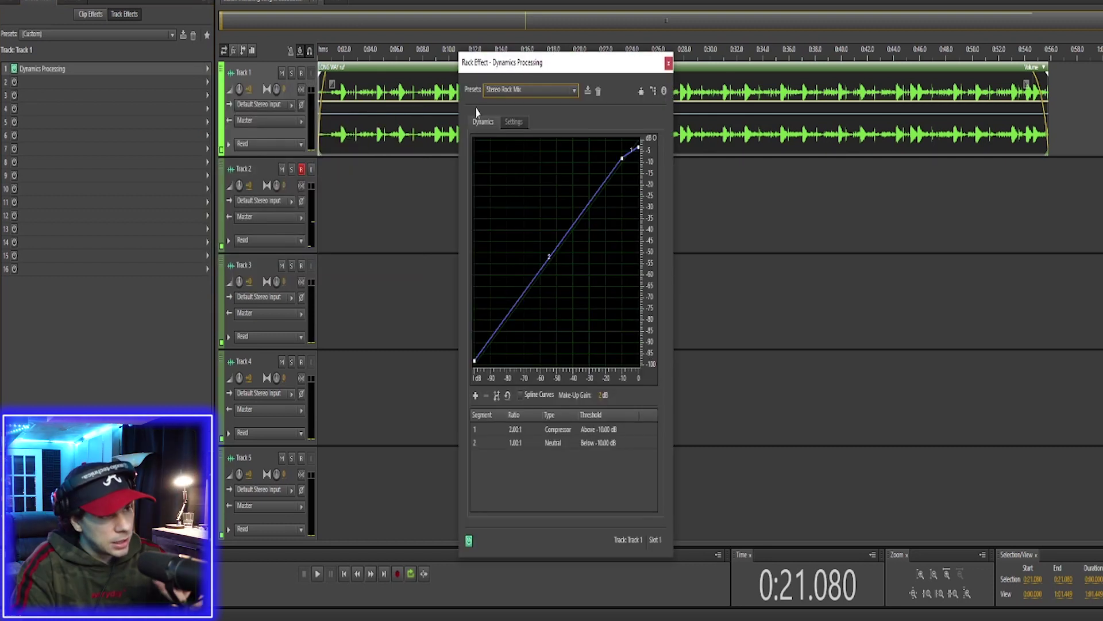
pyautogui.click(574, 92)
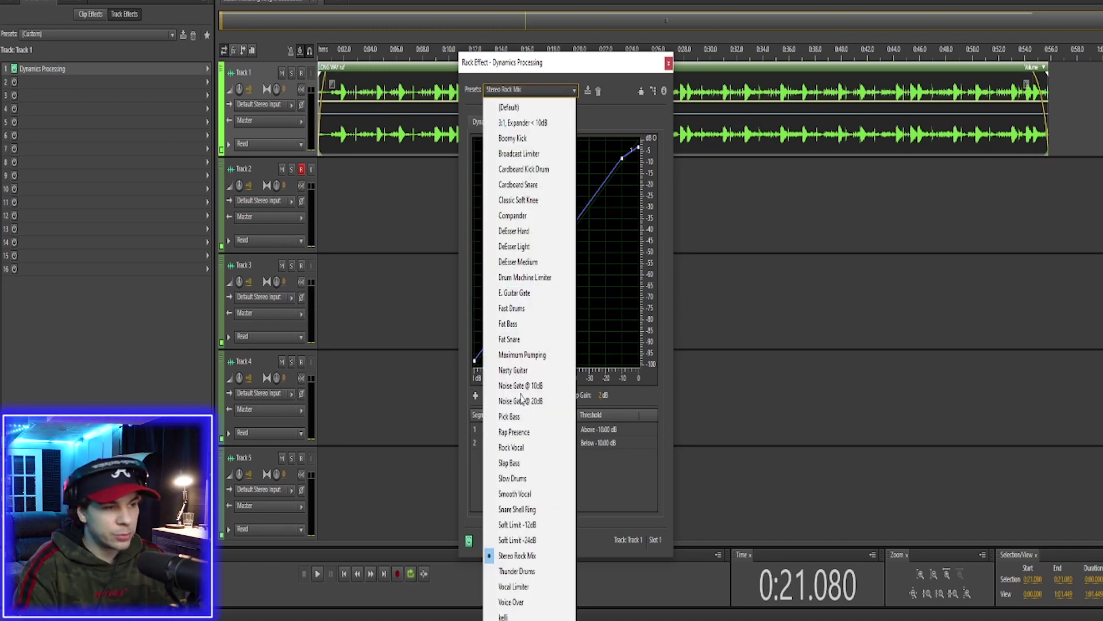
pyautogui.click(514, 557)
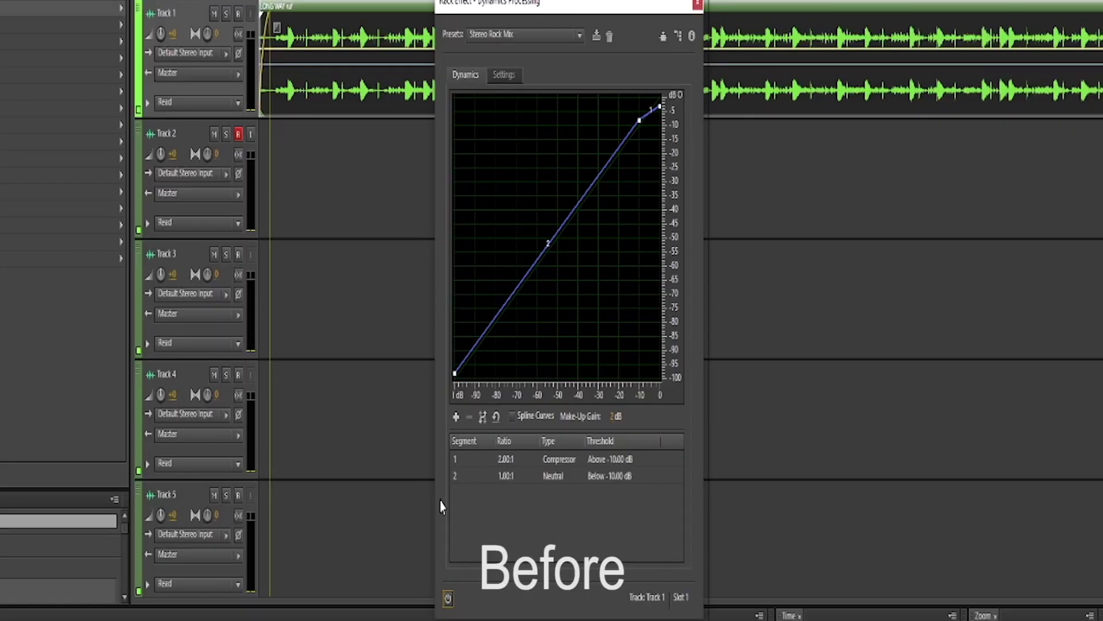
pyautogui.press('space')
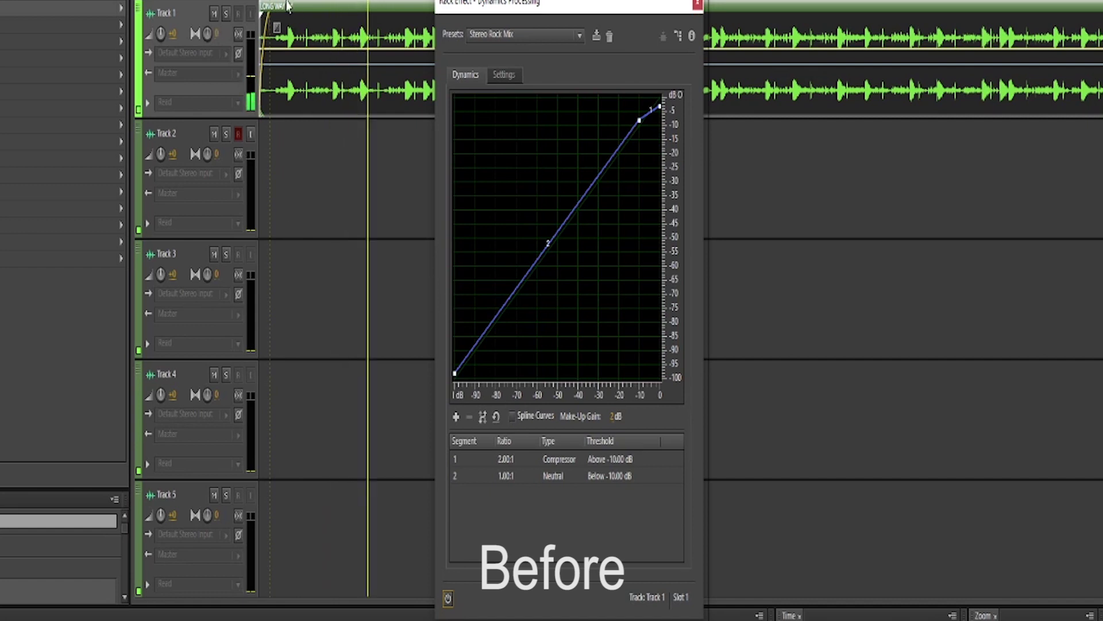
# - Turn the compressor on, replay the song, and reset the playhead to 0:01.659
pyautogui.press('space')
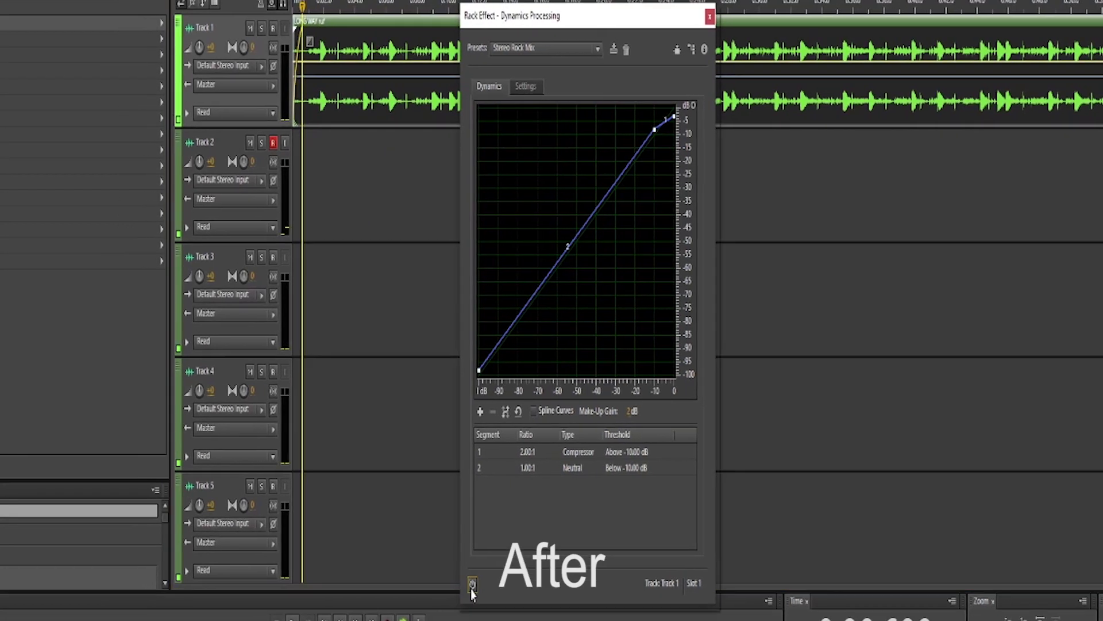
pyautogui.press('space')
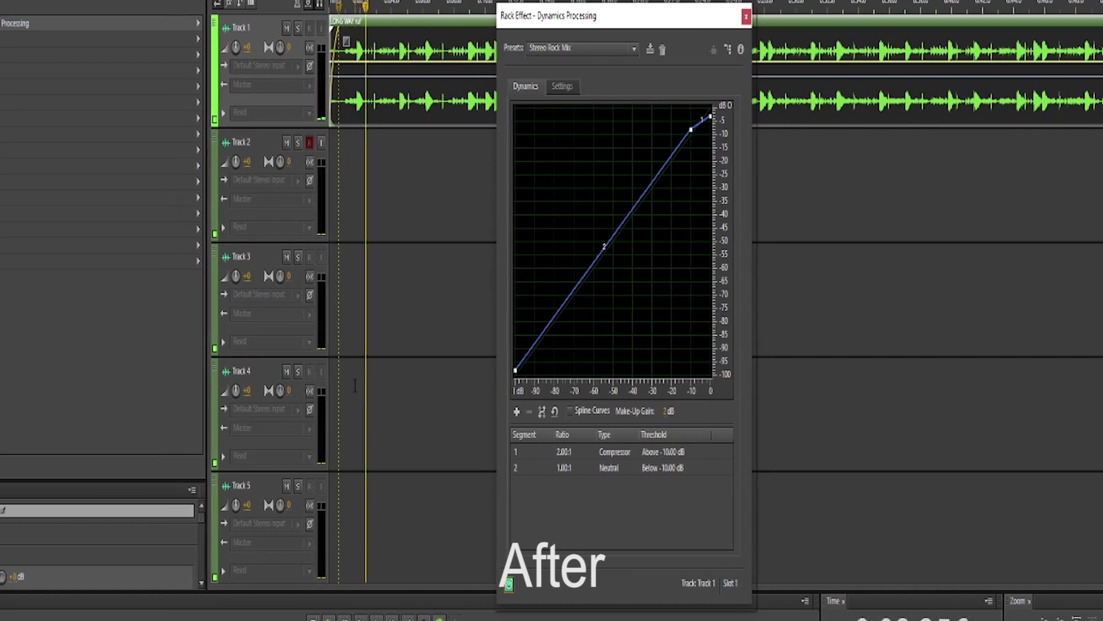
pyautogui.moveTo(675, 20); pyautogui.dragTo(928, 6)
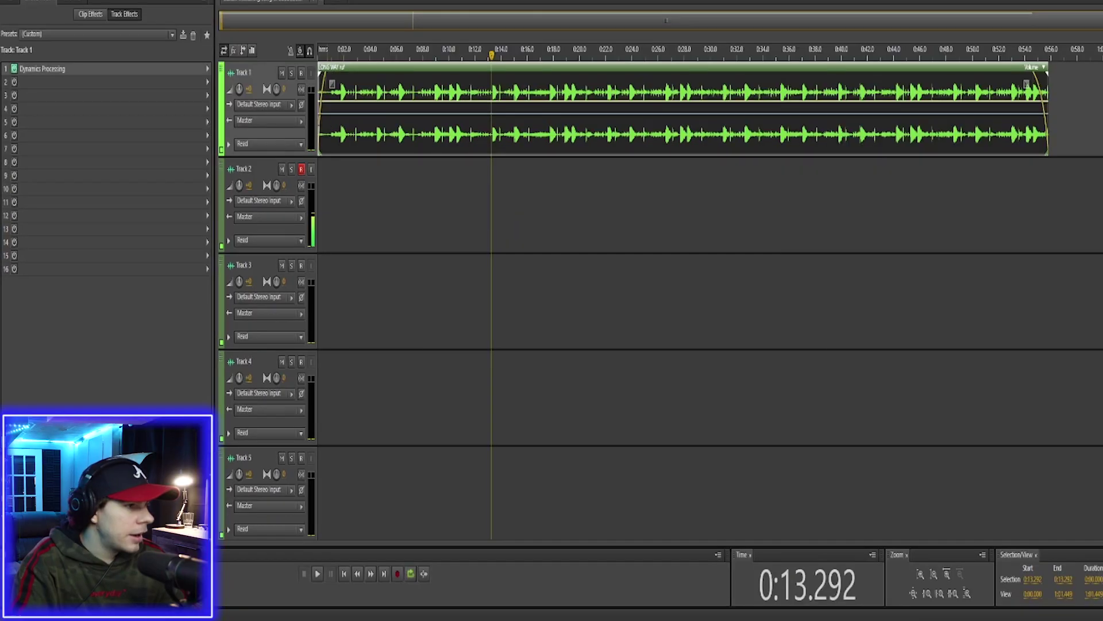
pyautogui.click(340, 51)
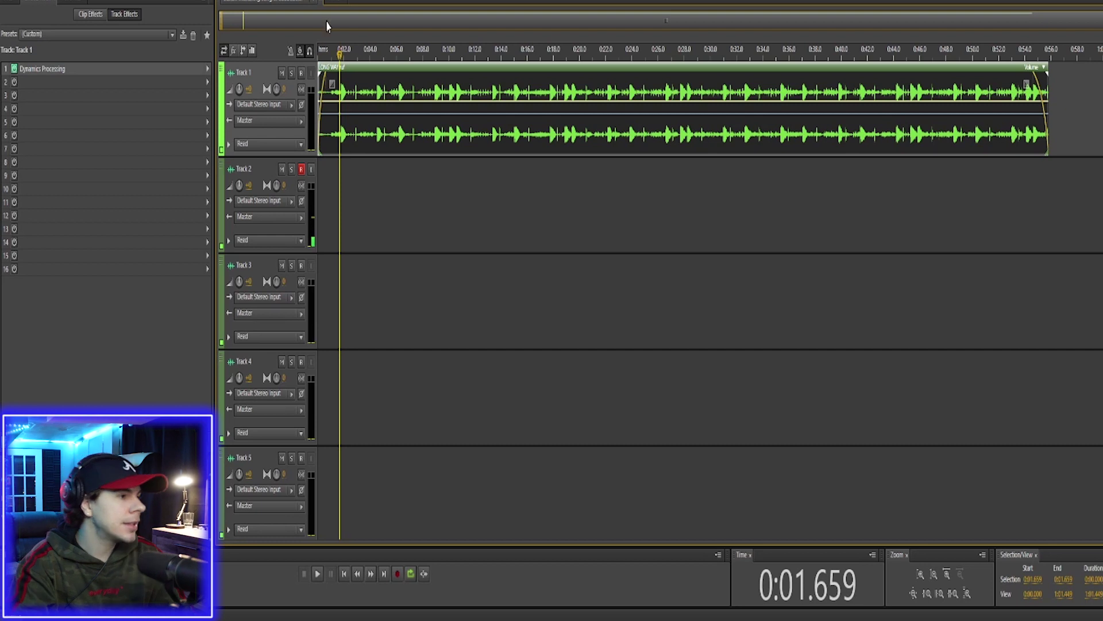
# - Add Mastering to Track 1's slot 2 with reverb amount at 0% and the exciter raised
pyautogui.click(206, 83)
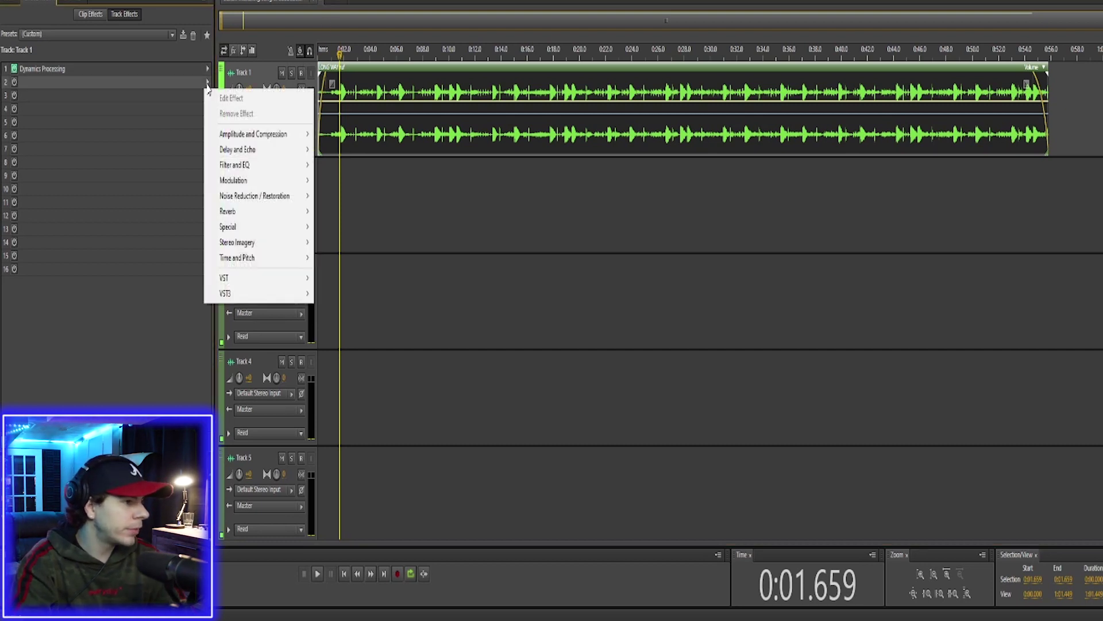
pyautogui.moveTo(266, 201)
pyautogui.moveTo(241, 226)
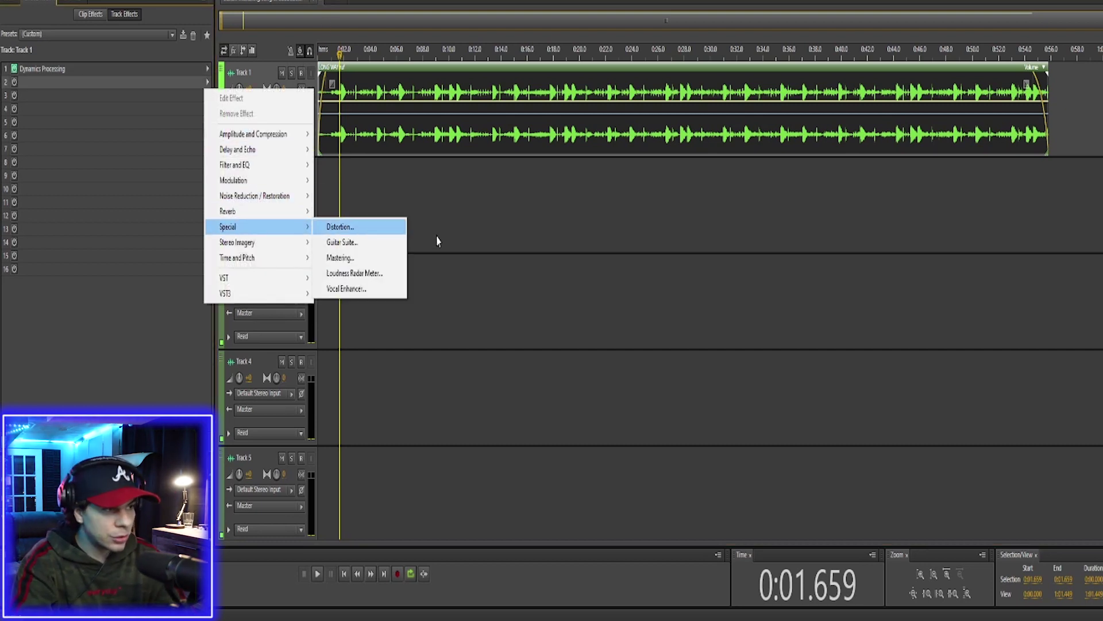
pyautogui.click(339, 258)
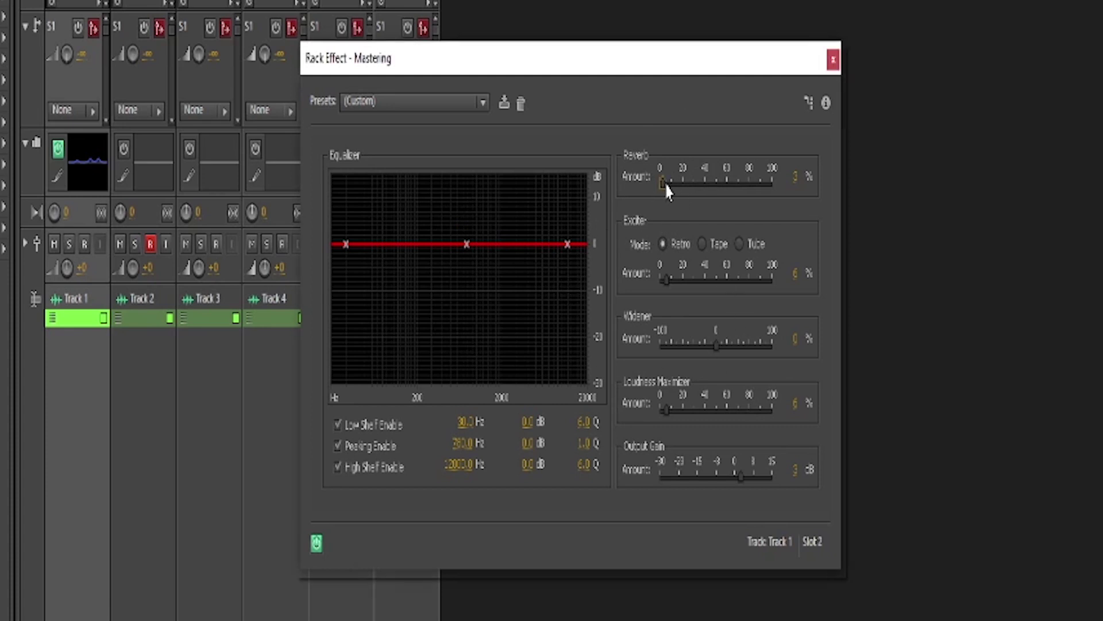
pyautogui.moveTo(663, 182); pyautogui.dragTo(671, 183)
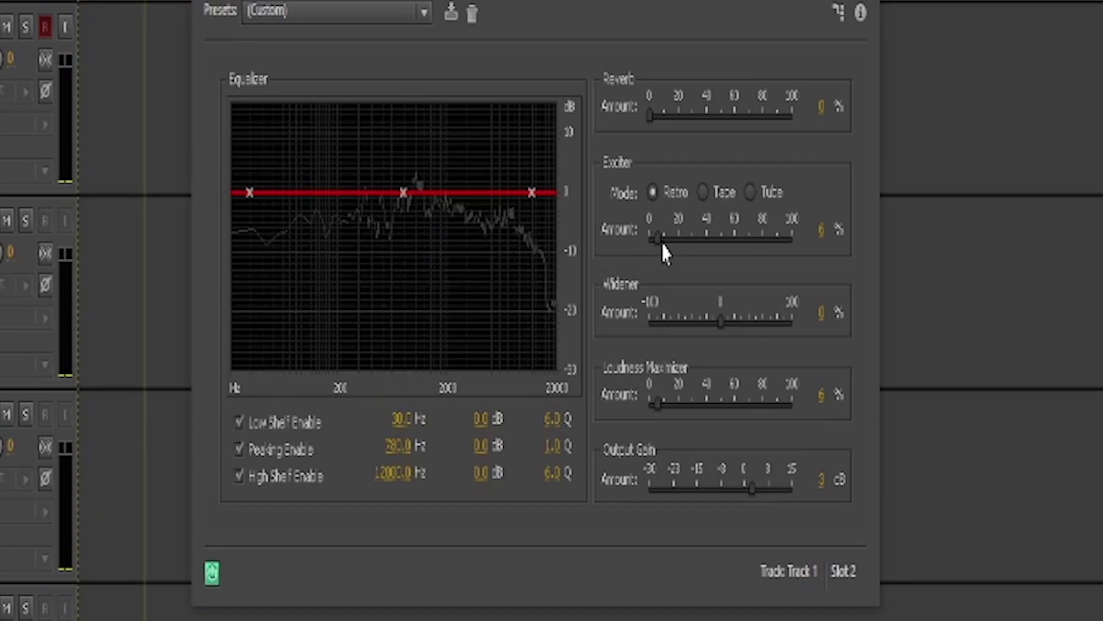
pyautogui.moveTo(668, 285); pyautogui.dragTo(737, 286)
# - Push the Mastering exciter amount to 74%, then bring it back down to 9%
pyautogui.moveTo(746, 247); pyautogui.dragTo(754, 240)
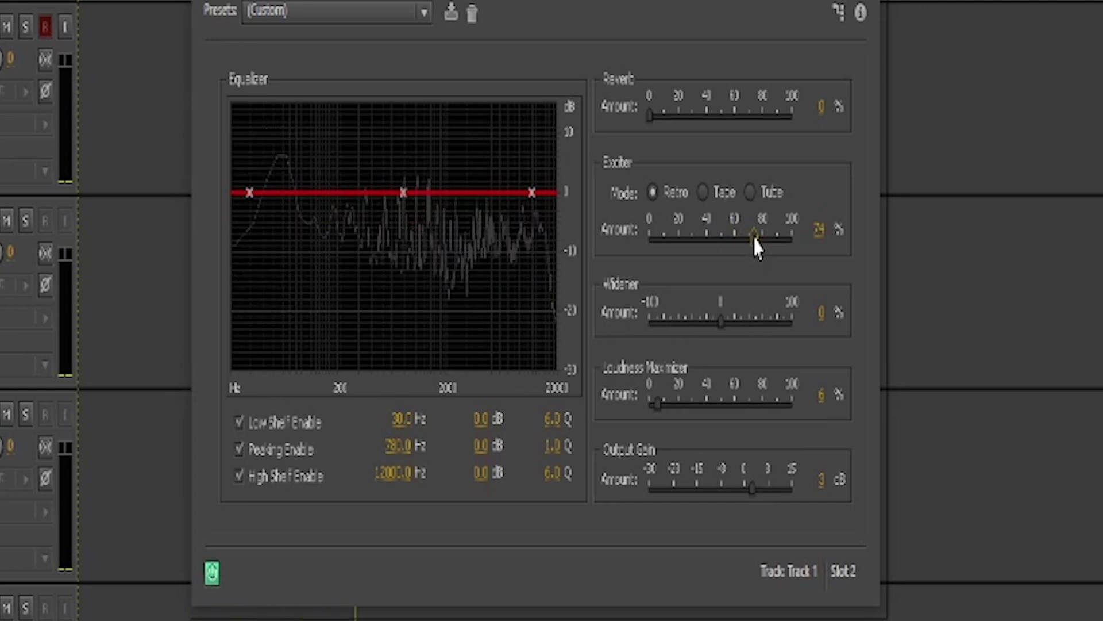
pyautogui.moveTo(755, 246); pyautogui.dragTo(657, 239)
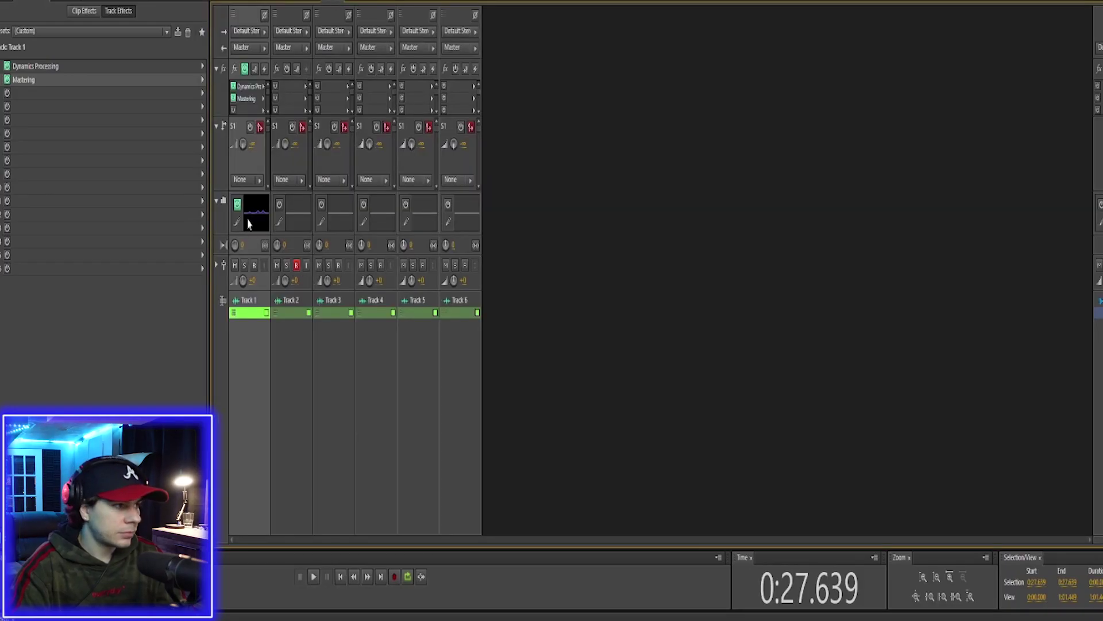
# - Review Track 1's EQ, then its Dynamics Processing and Mastering settings in the effects rack
pyautogui.click(237, 223)
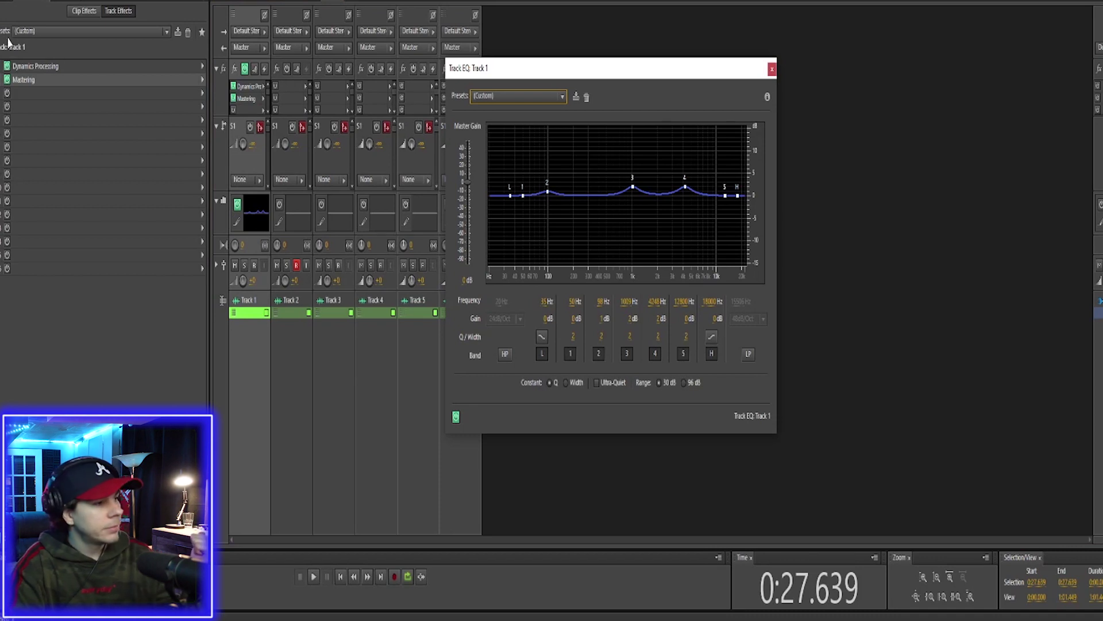
pyautogui.click(51, 69)
pyautogui.doubleClick(51, 69)
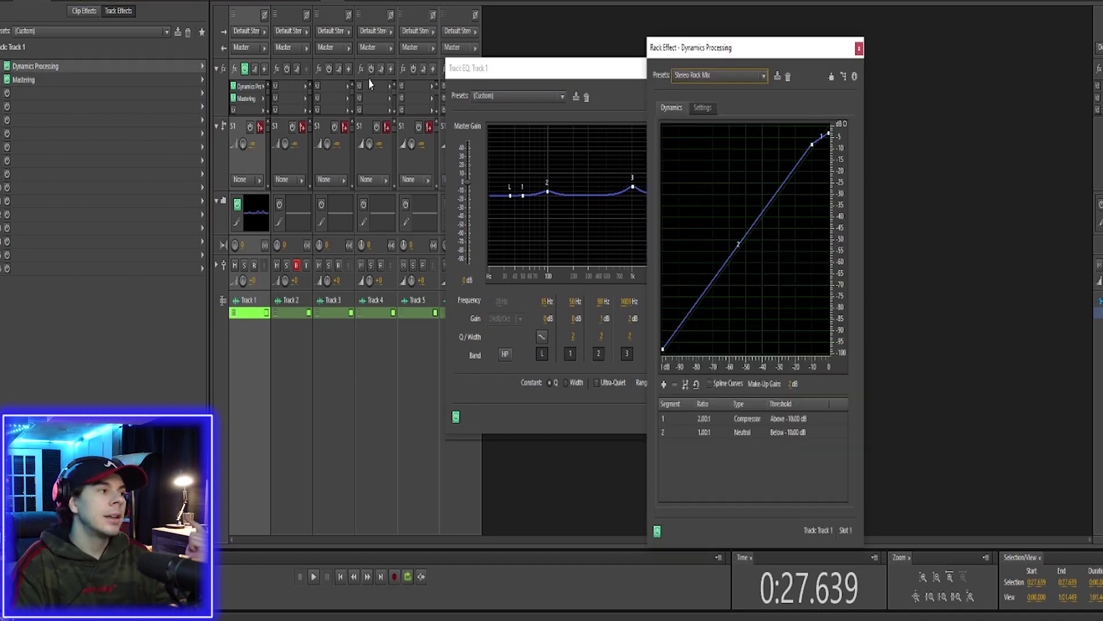
pyautogui.doubleClick(33, 82)
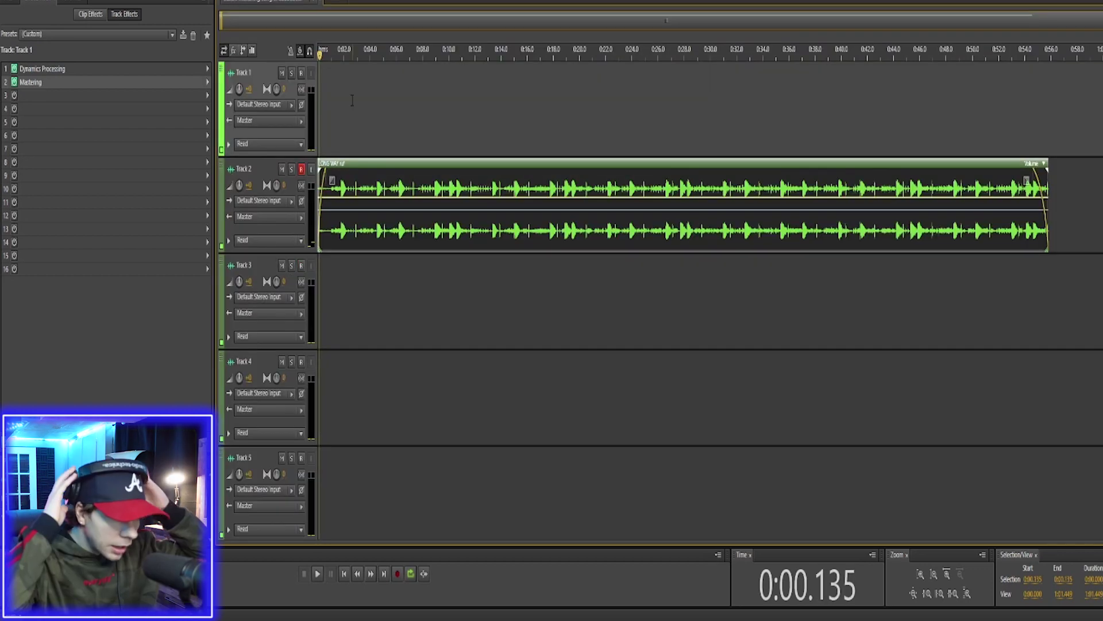
# - Play the unprocessed song on Track 2, then move it to Track 1 and play it processed
pyautogui.press('space')
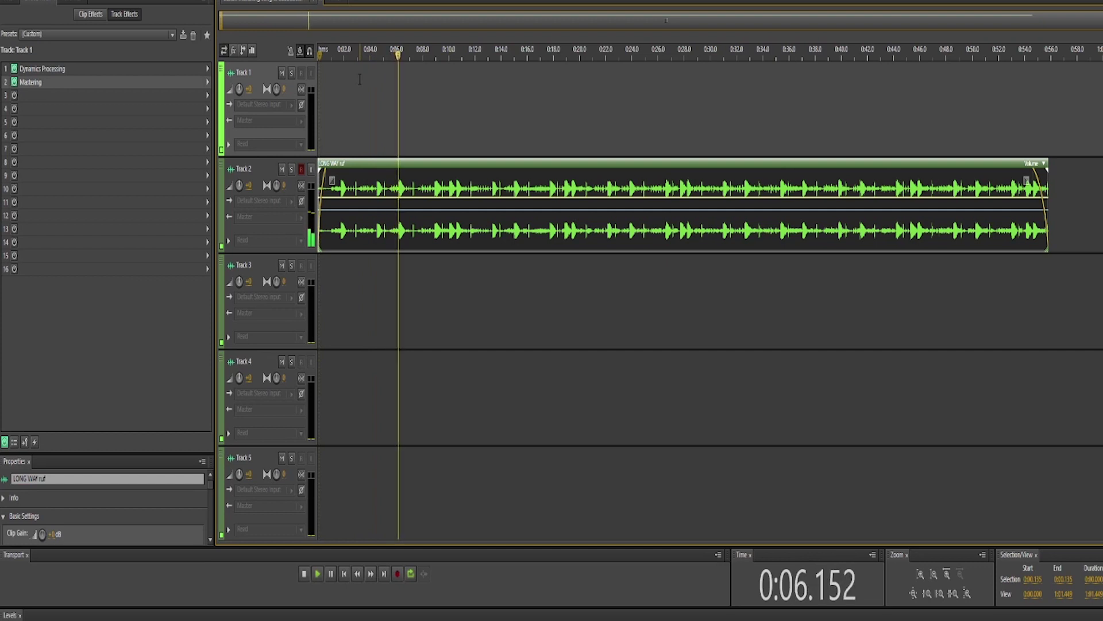
pyautogui.press('space')
pyautogui.moveTo(333, 164); pyautogui.dragTo(332, 67)
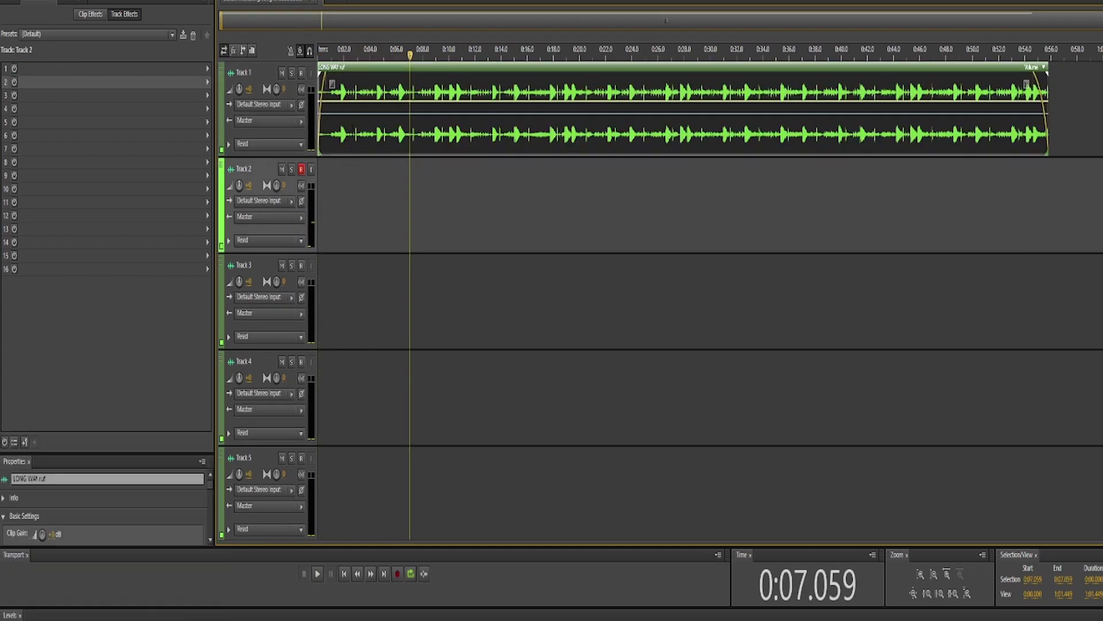
pyautogui.click(330, 67)
pyautogui.press('space')
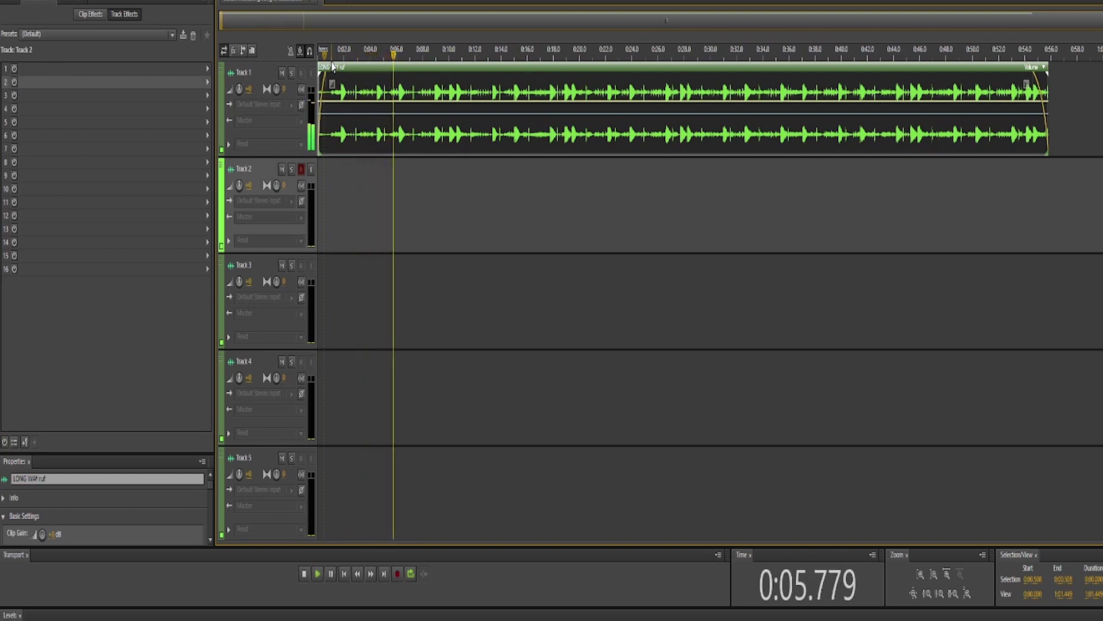
# - Repeat the comparison: unprocessed on Track 2, then processed on Track 1, leaving the clip there
pyautogui.press('space')
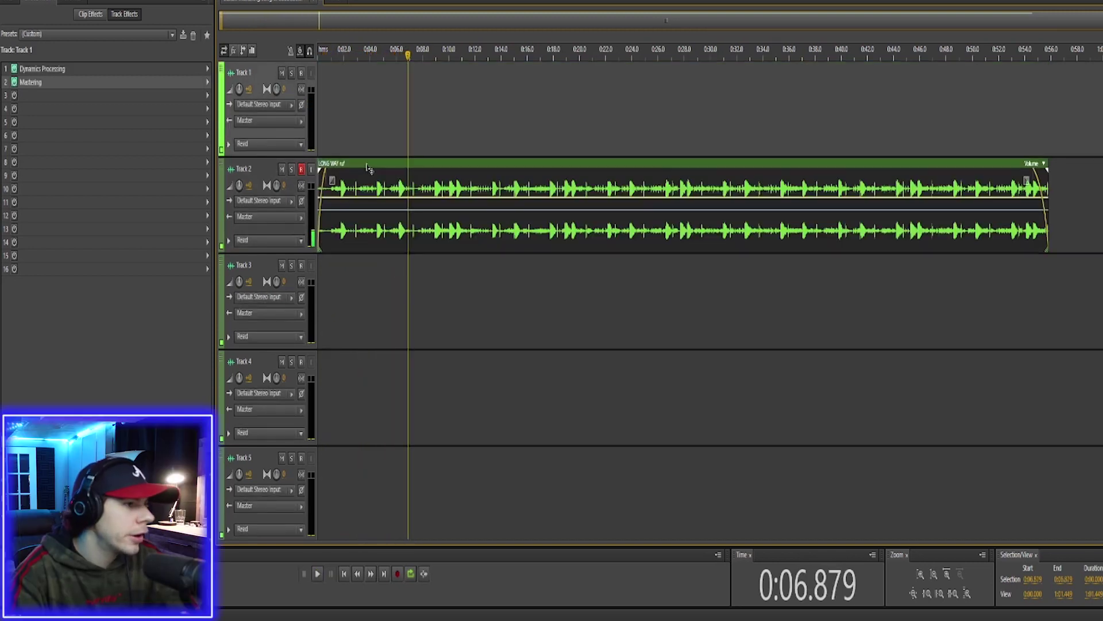
pyautogui.press('space')
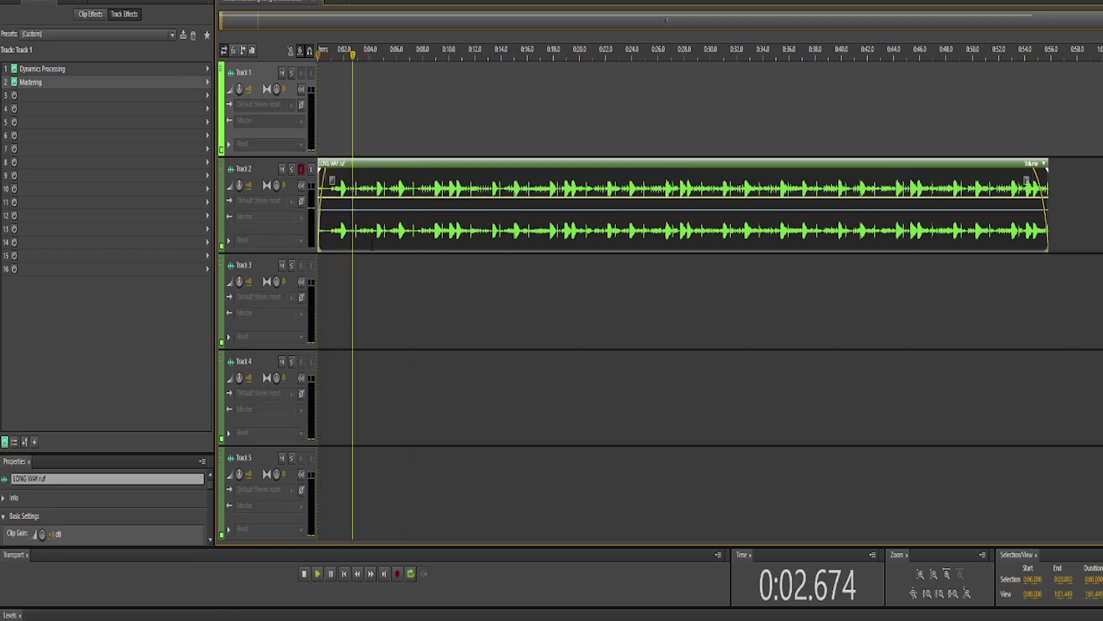
pyautogui.press('space')
pyautogui.click(408, 167)
pyautogui.moveTo(408, 166); pyautogui.dragTo(408, 70)
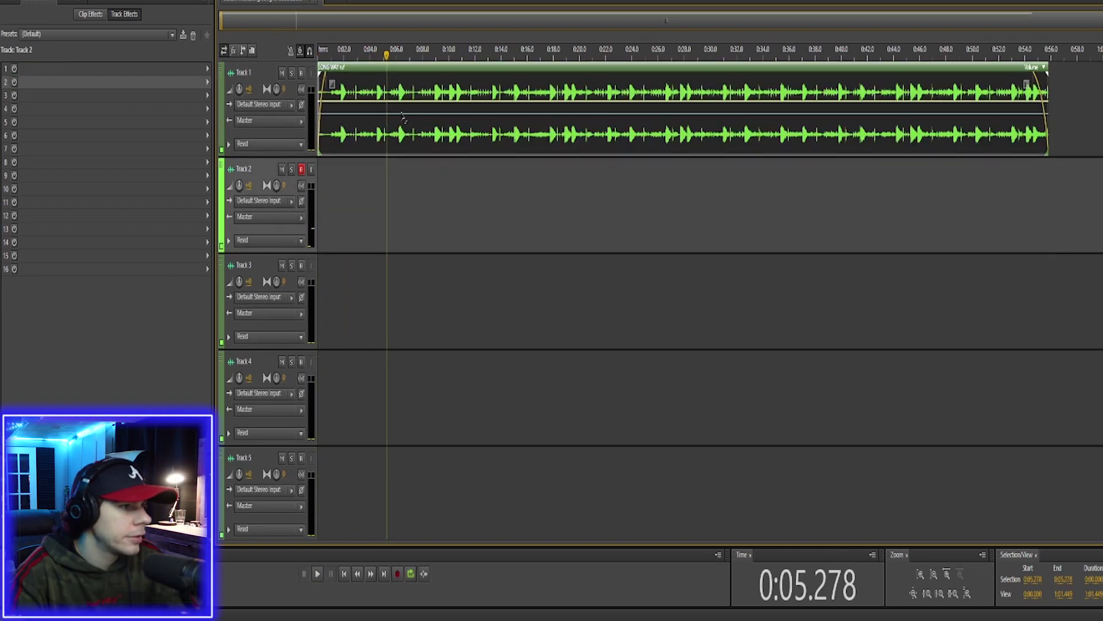
pyautogui.click(325, 52)
pyautogui.press('space')
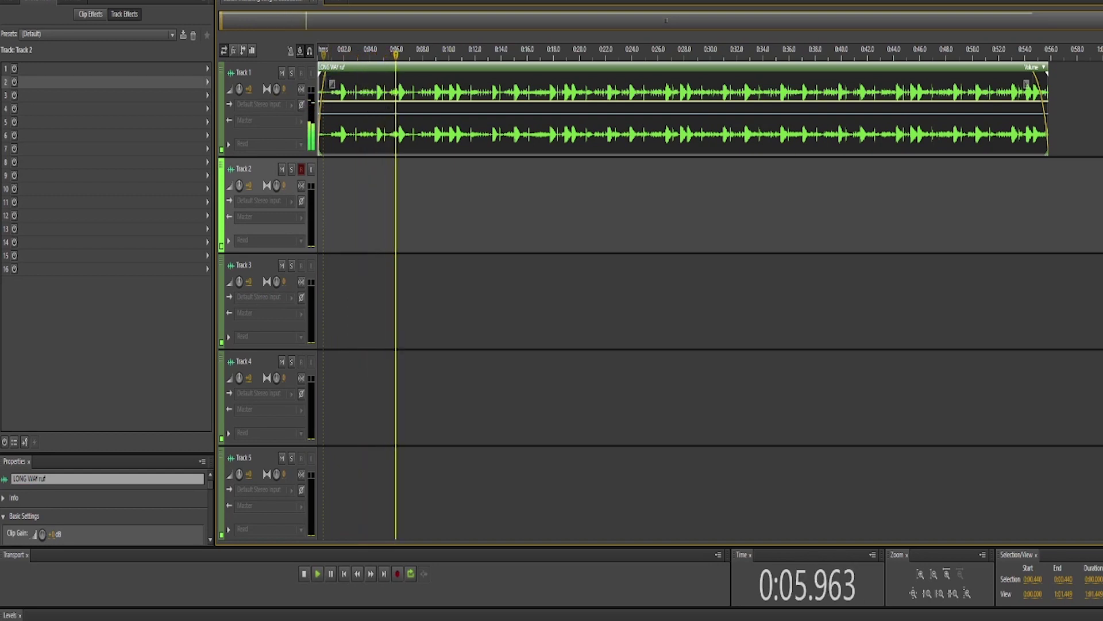
pyautogui.press('space')
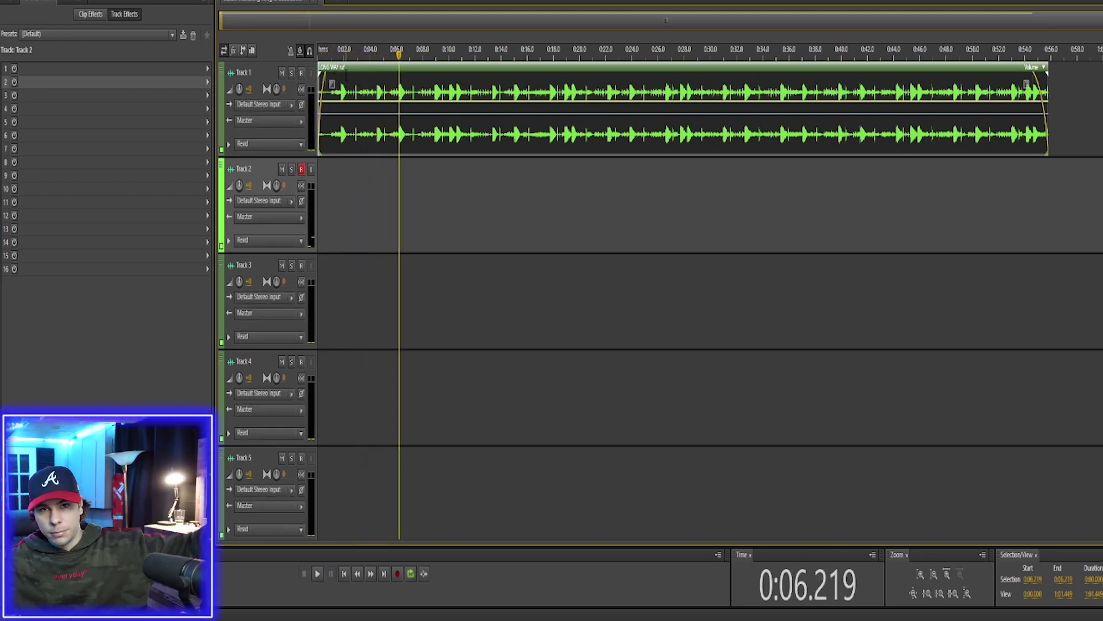